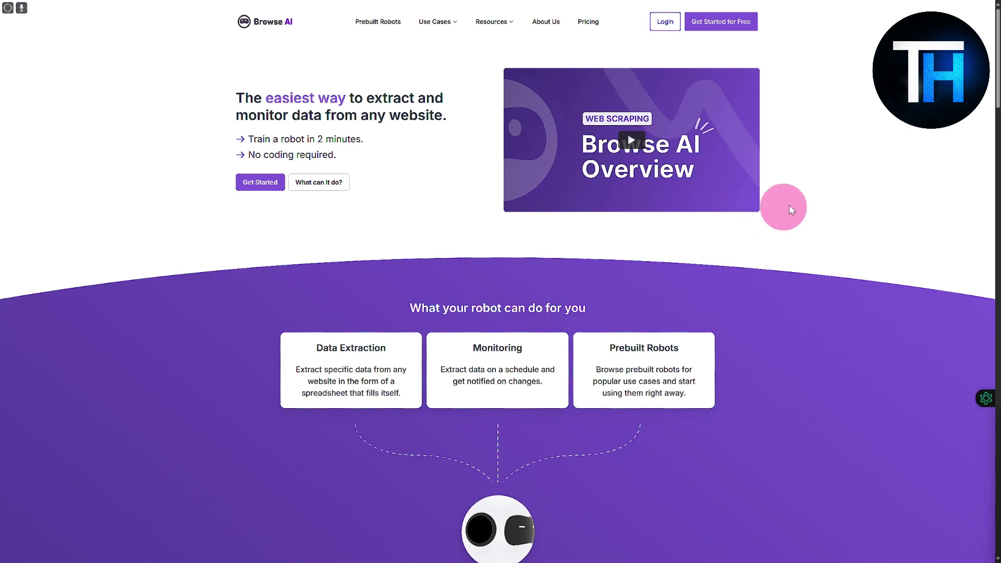
Examine the homepage sections on what the robots can do, the available integrations and why people use Browse AI.
key(F11)
key(F11)
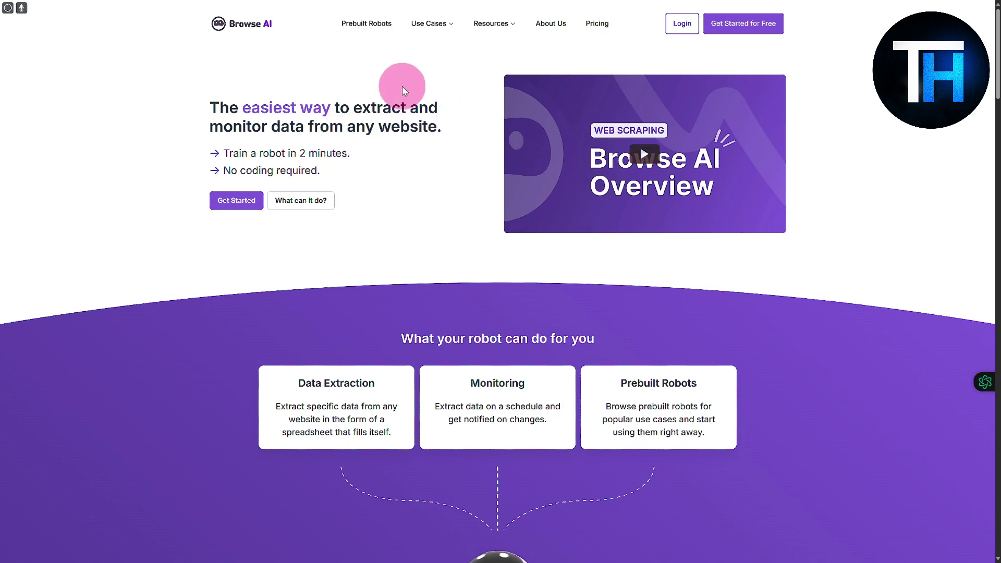
scroll(782, 216, down, 6)
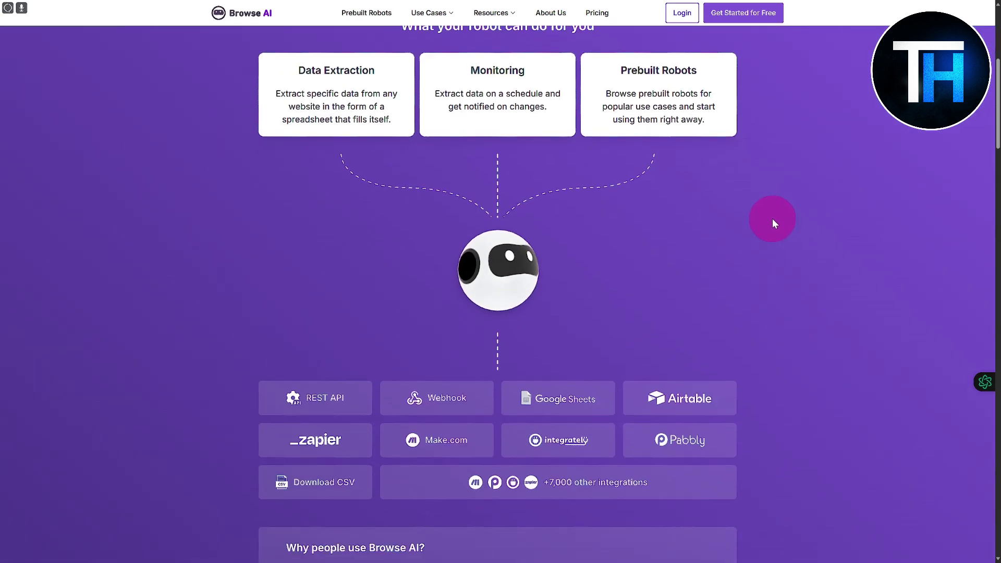
scroll(771, 221, up, 1)
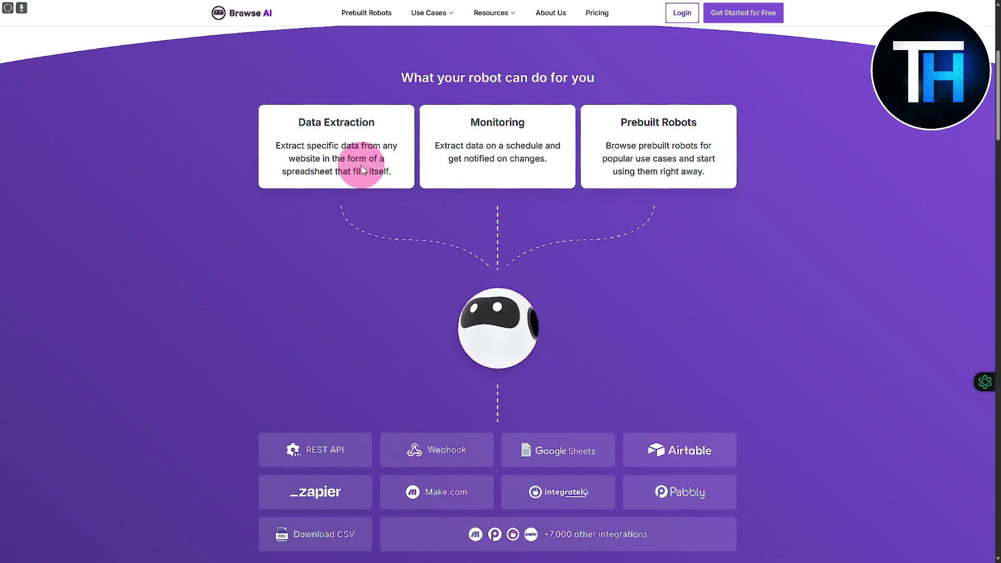
scroll(365, 170, down, 2)
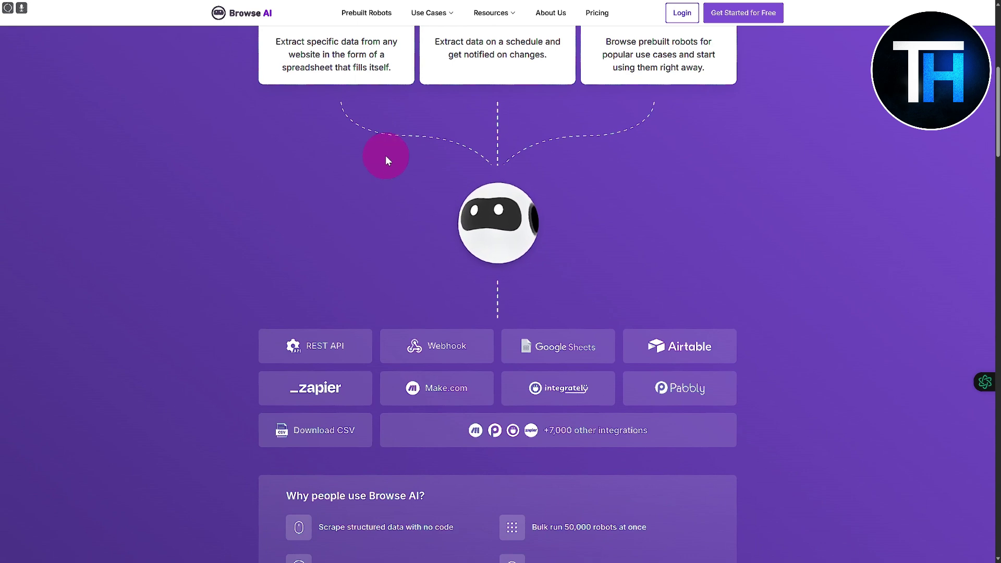
scroll(386, 156, down, 2)
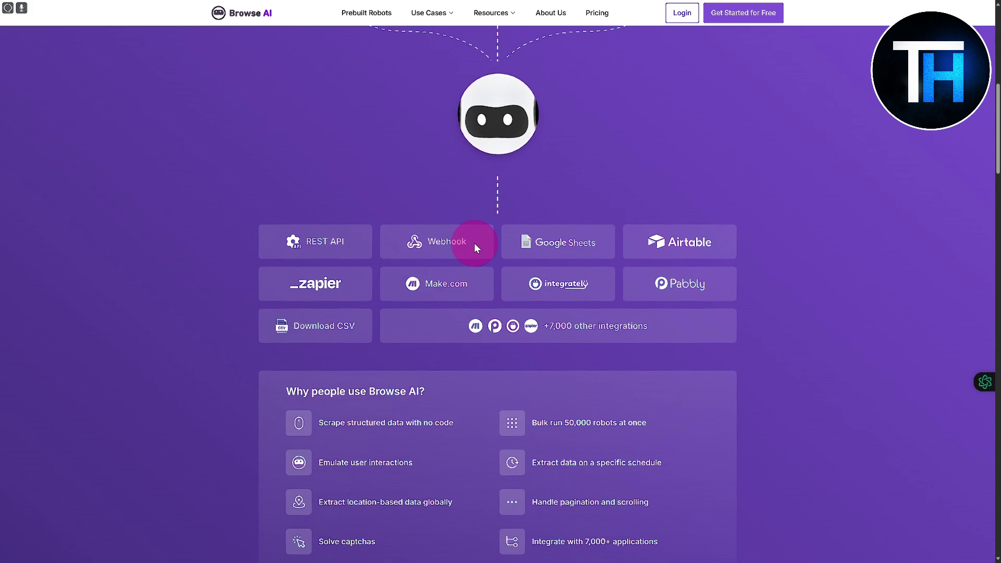
scroll(619, 262, up, 3)
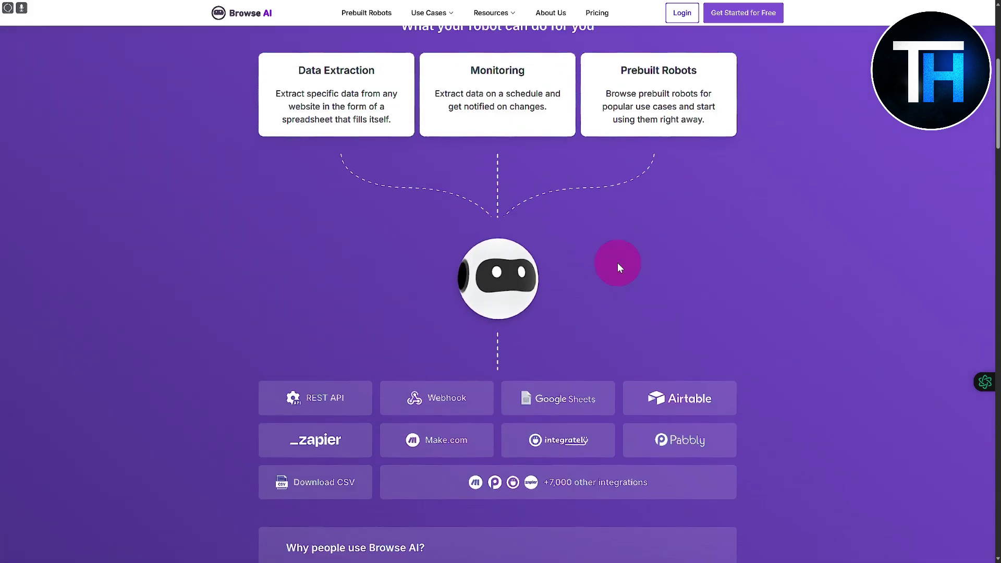
scroll(726, 280, down, 7)
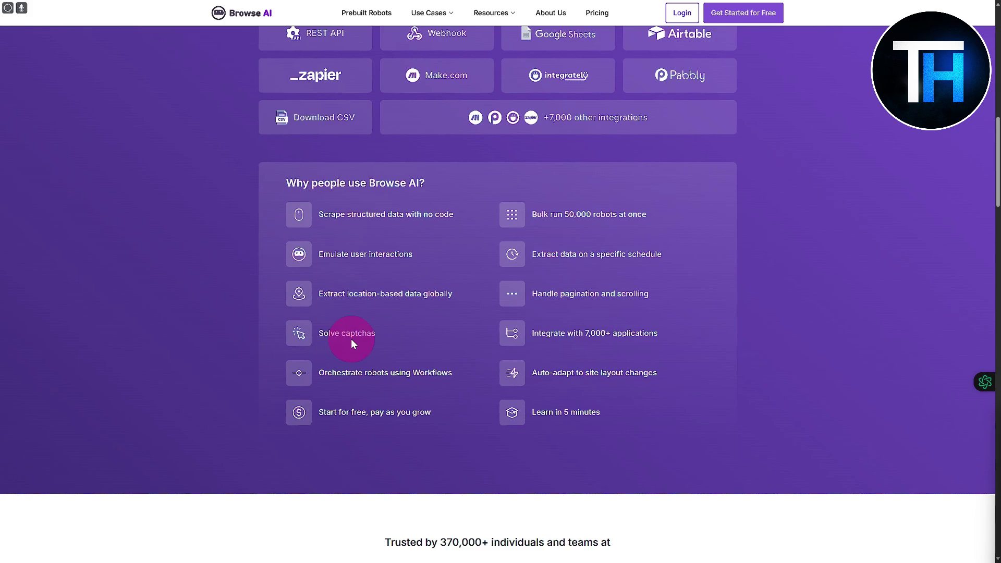
Examine the homepage's customer logos, usage statistics, prebuilt robots for popular use cases and frequently asked questions.
scroll(351, 339, down, 8)
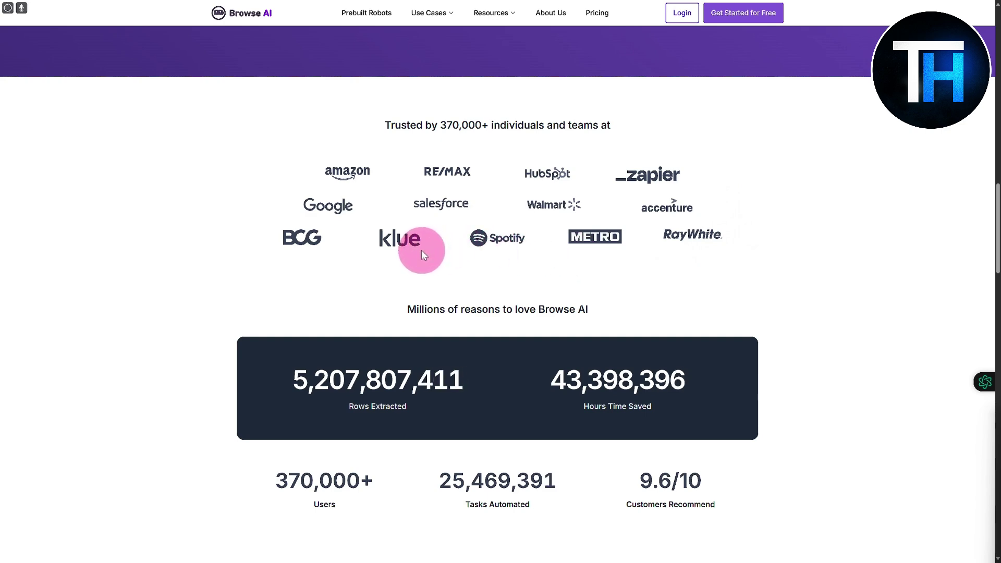
scroll(417, 242, down, 2)
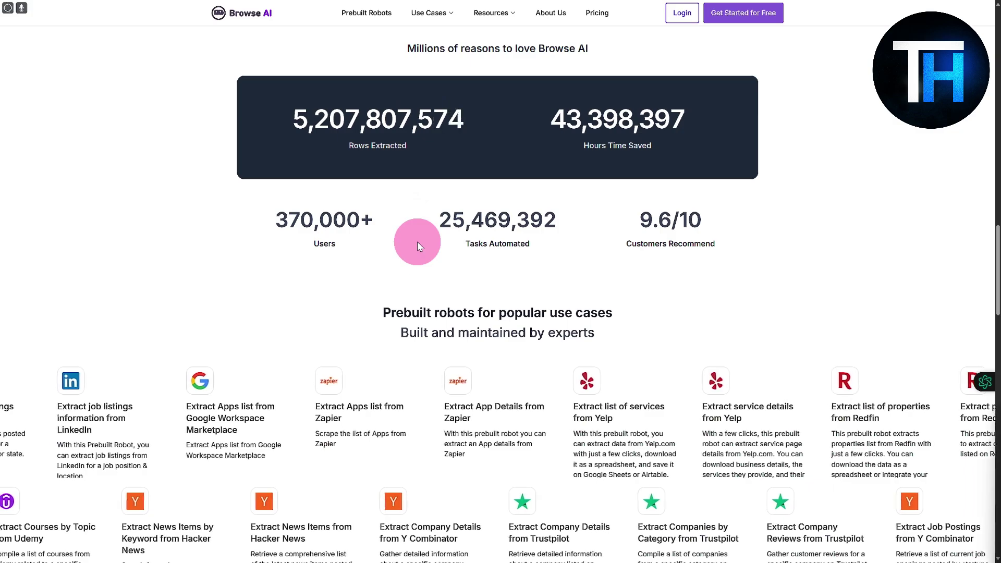
scroll(418, 242, down, 3)
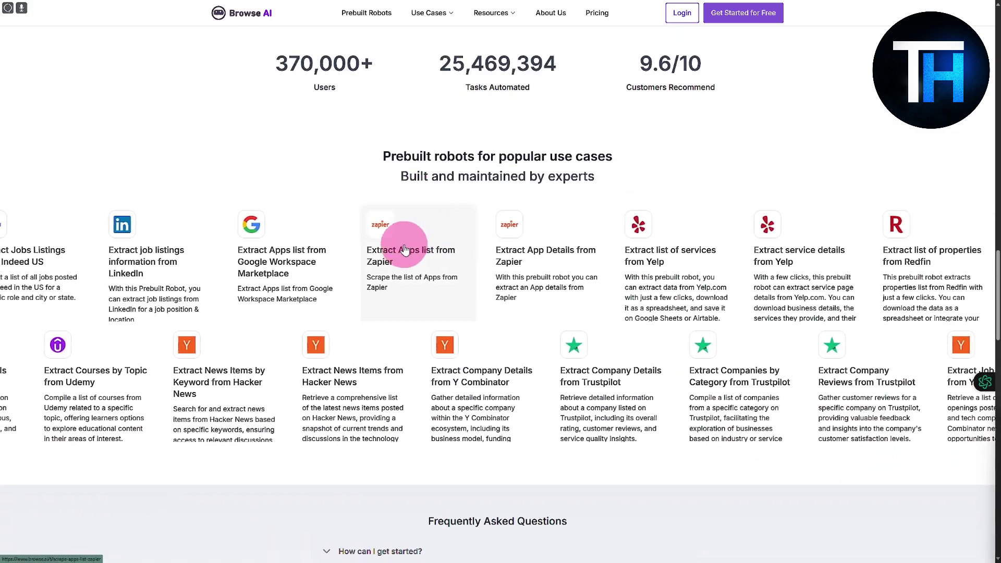
scroll(464, 260, down, 2)
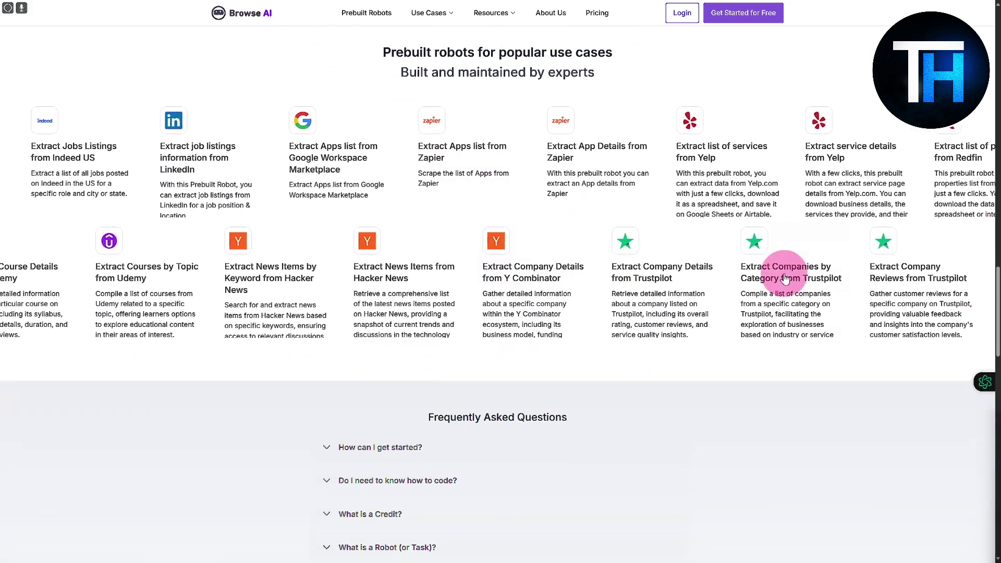
scroll(652, 276, down, 4)
scroll(637, 286, down, 7)
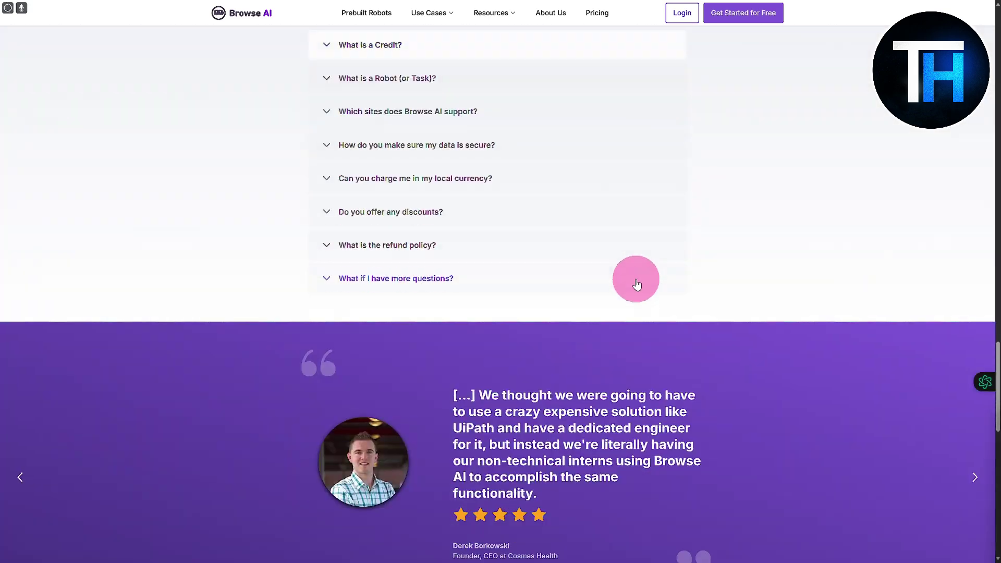
Open the Popular use cases page from the homepage's Use Cases options.
scroll(636, 285, up, 6)
scroll(635, 286, up, 20)
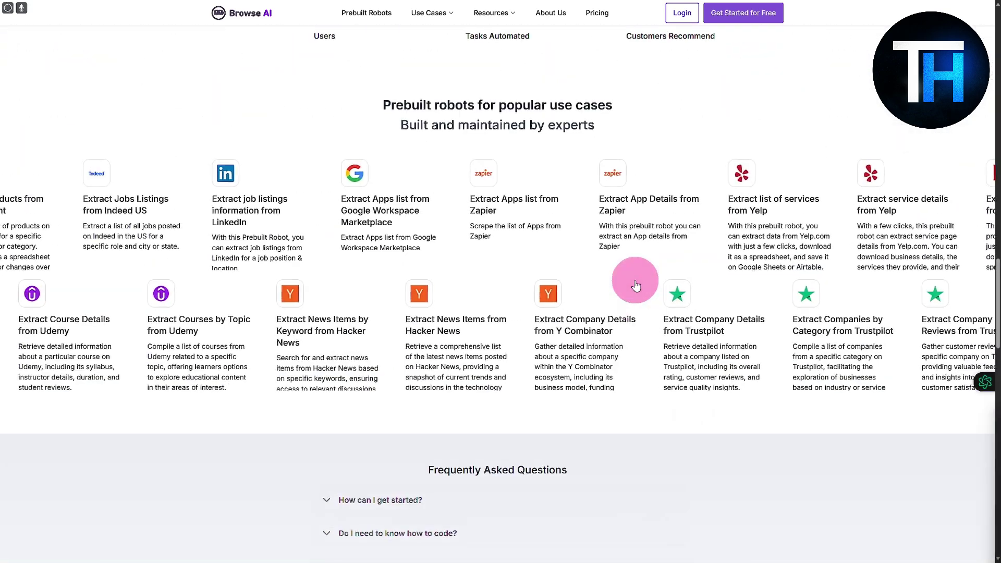
scroll(630, 275, up, 6)
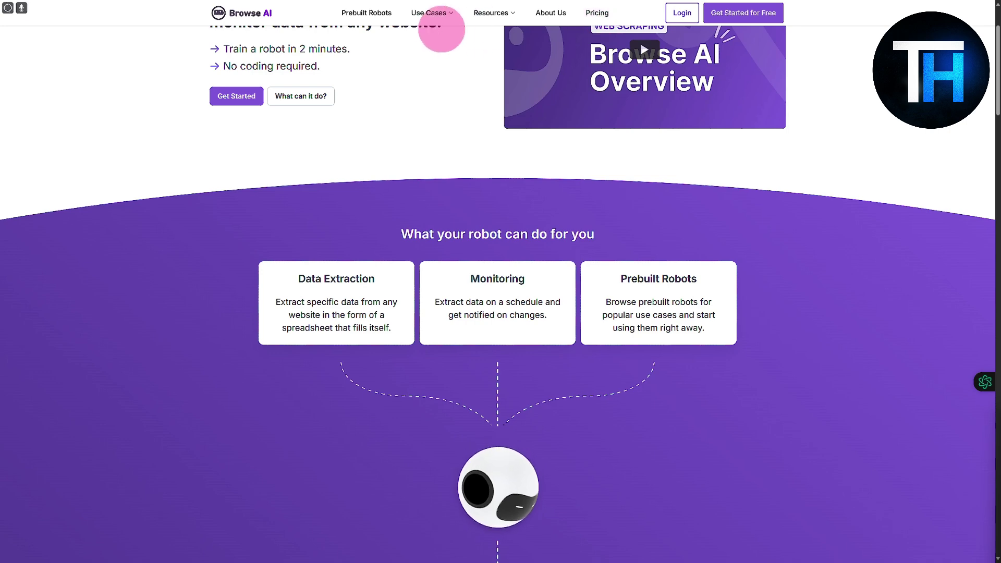
click(430, 13)
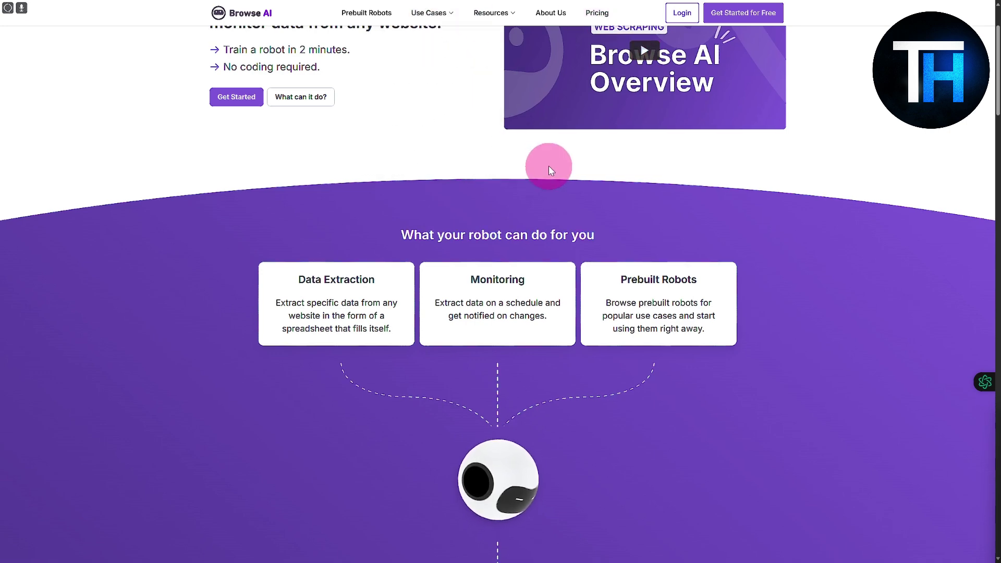
scroll(548, 167, up, 2)
click(482, 26)
click(431, 25)
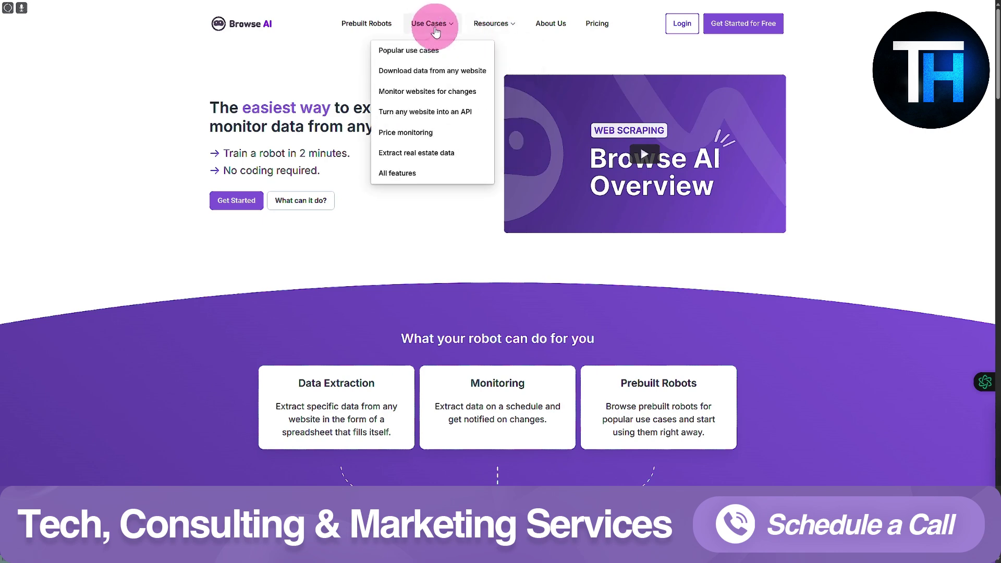
click(409, 54)
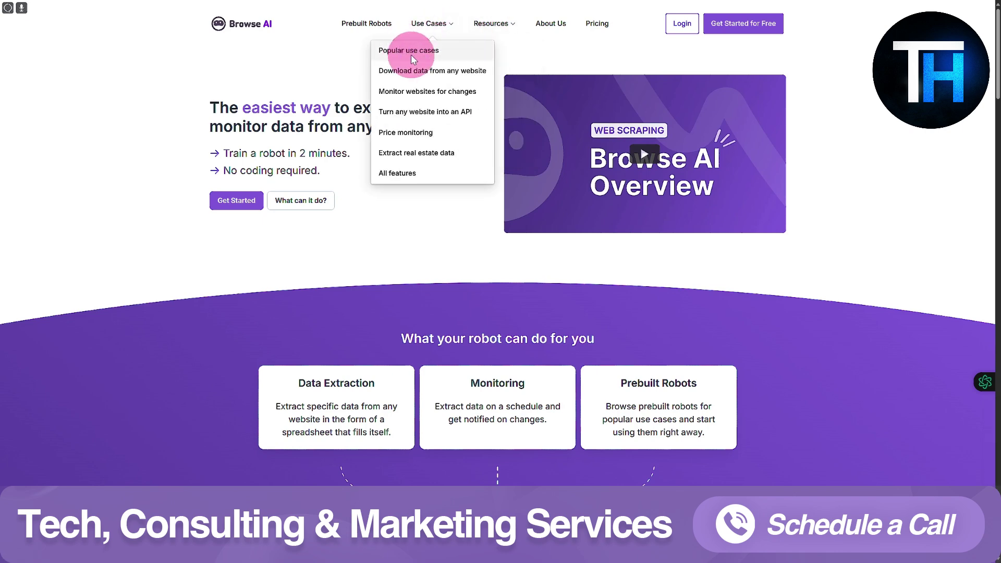
Examine the popular use cases, the use cases by industry and the demo request section.
scroll(414, 64, down, 1)
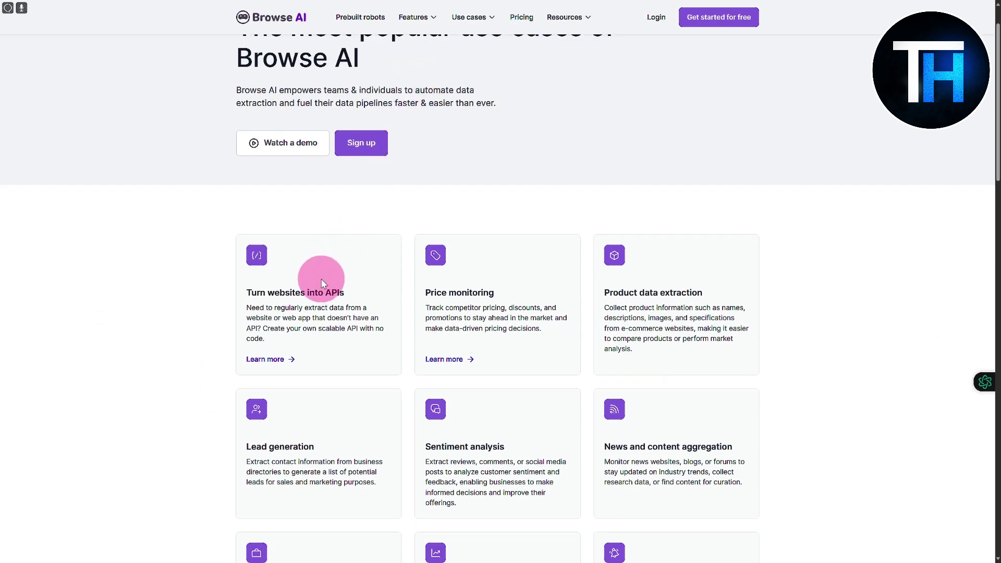
scroll(418, 245, down, 2)
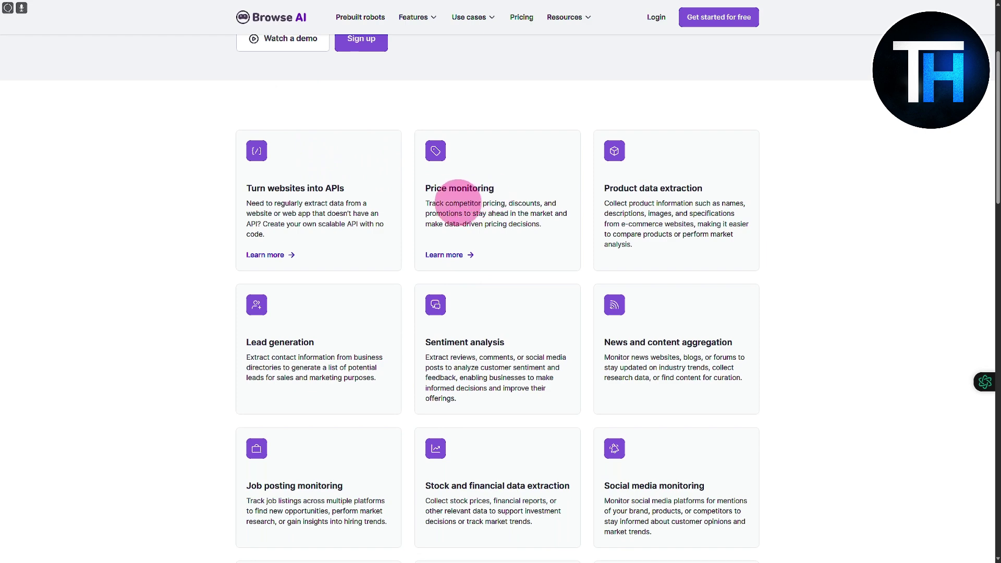
scroll(459, 208, down, 4)
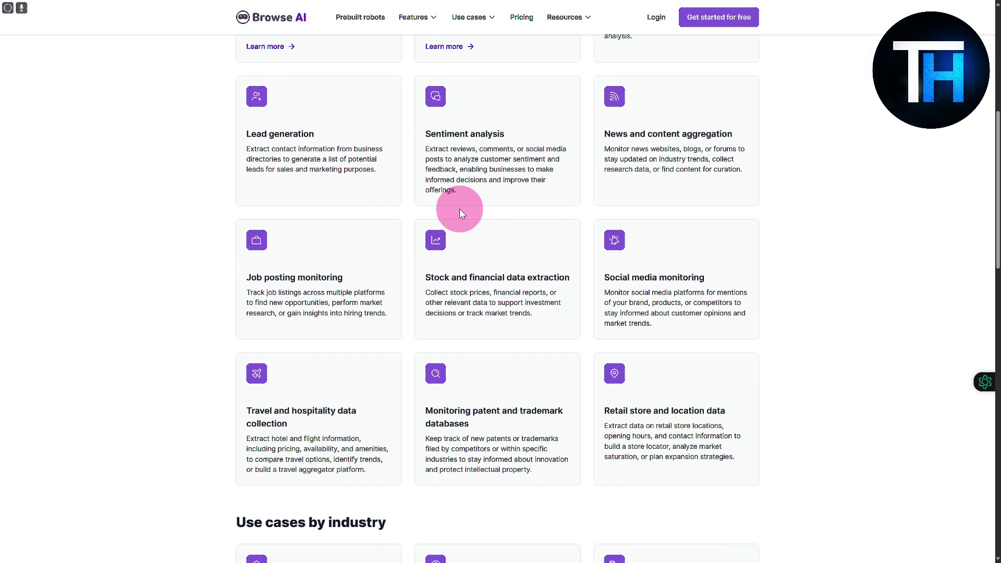
scroll(393, 233, up, 2)
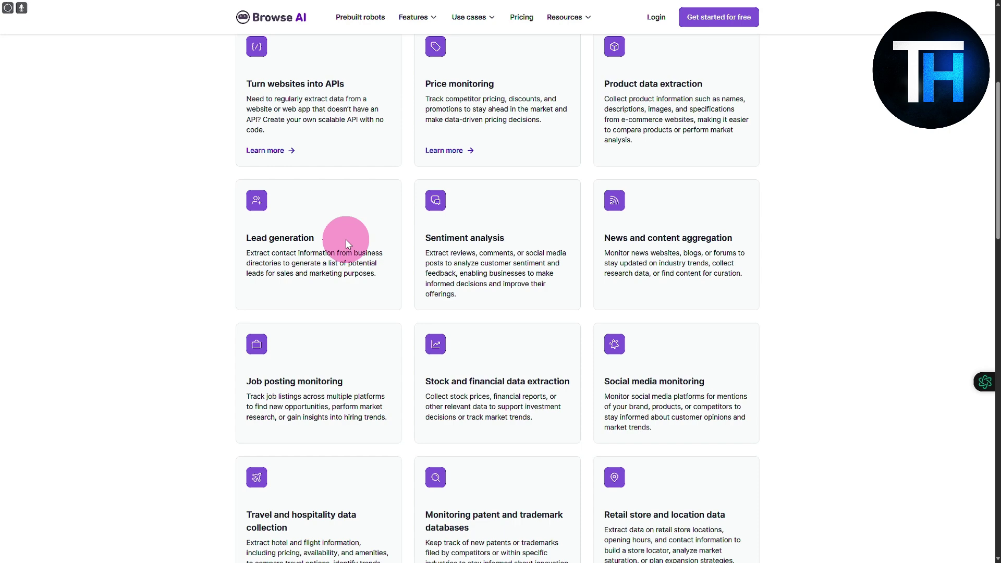
scroll(346, 240, down, 3)
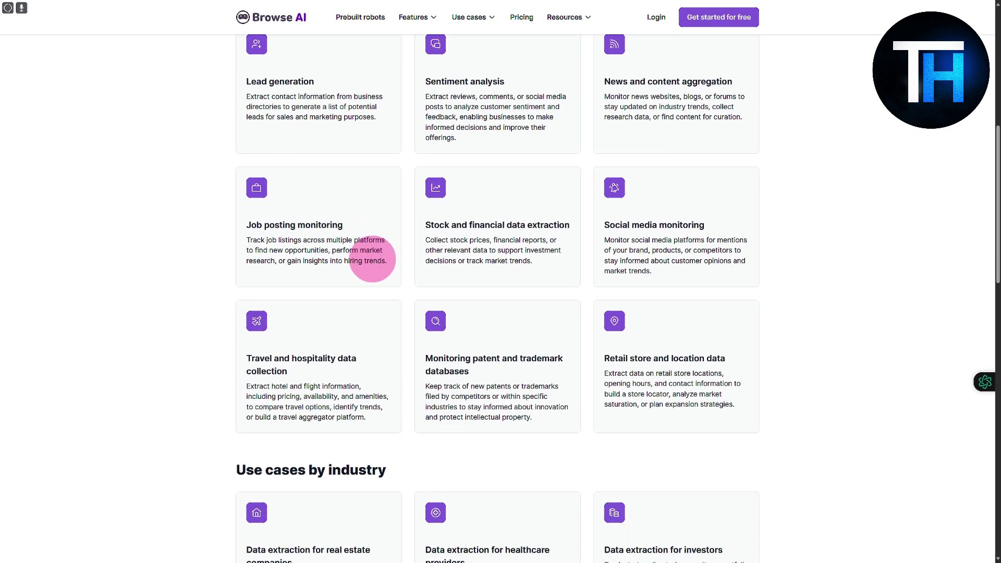
scroll(352, 258, down, 4)
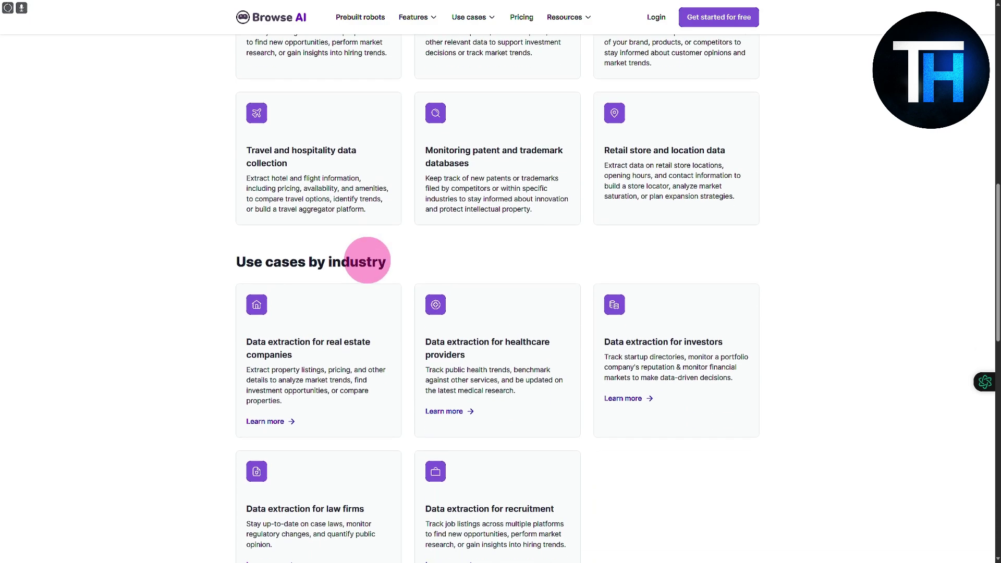
scroll(398, 264, down, 6)
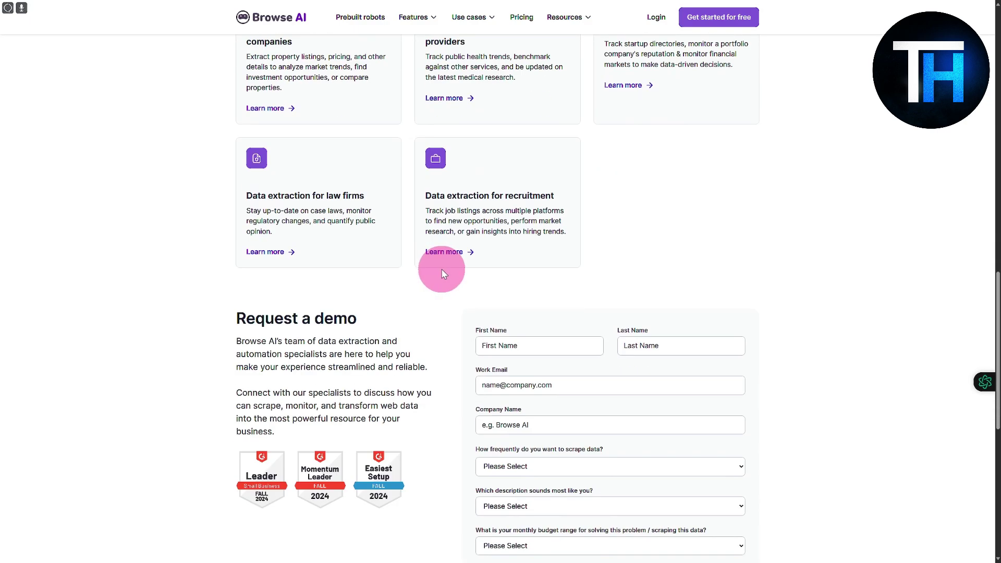
scroll(444, 273, up, 12)
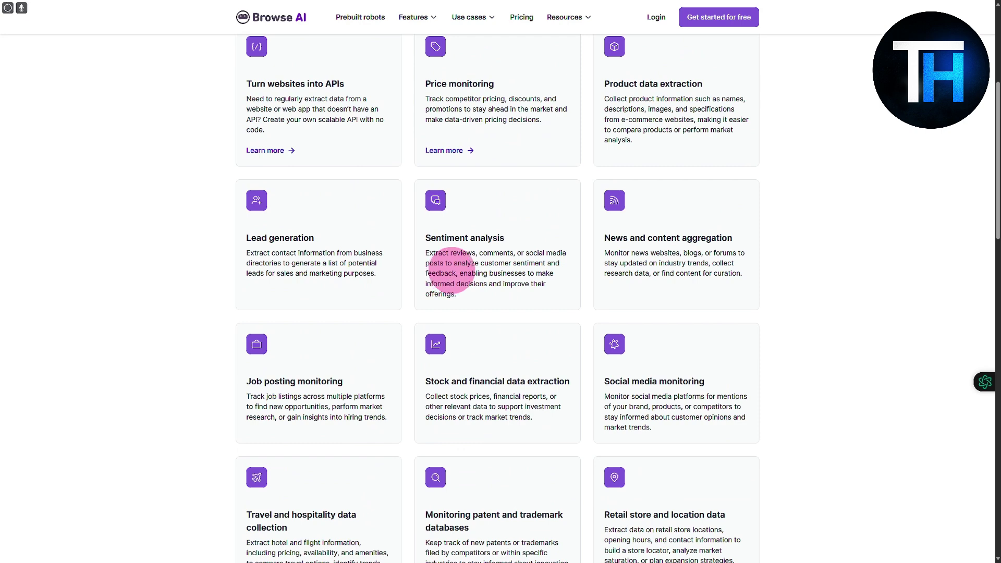
Open the pricing page and compare the plans' credits, robot limits, data retention, integrations and support levels.
click(522, 23)
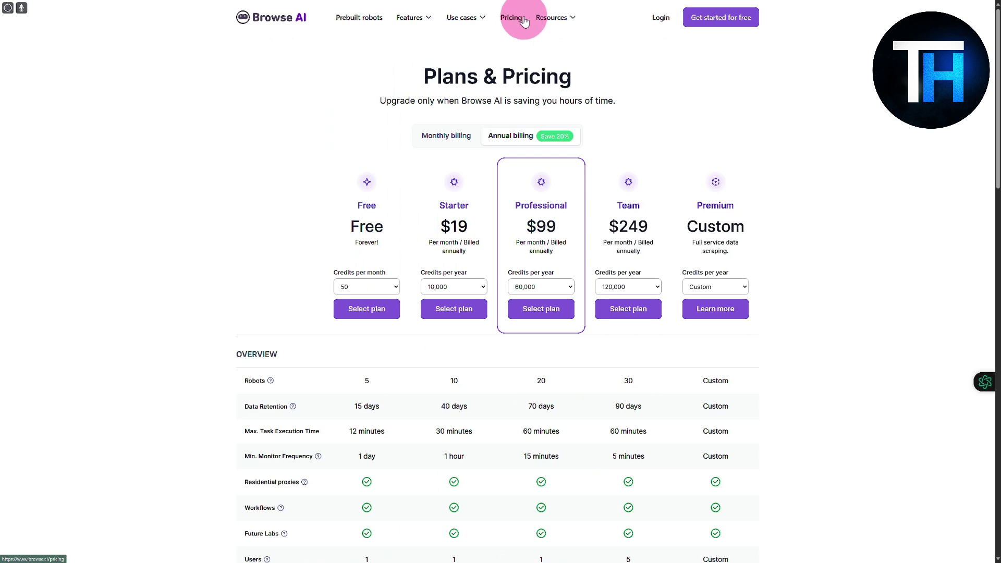
scroll(351, 231, down, 2)
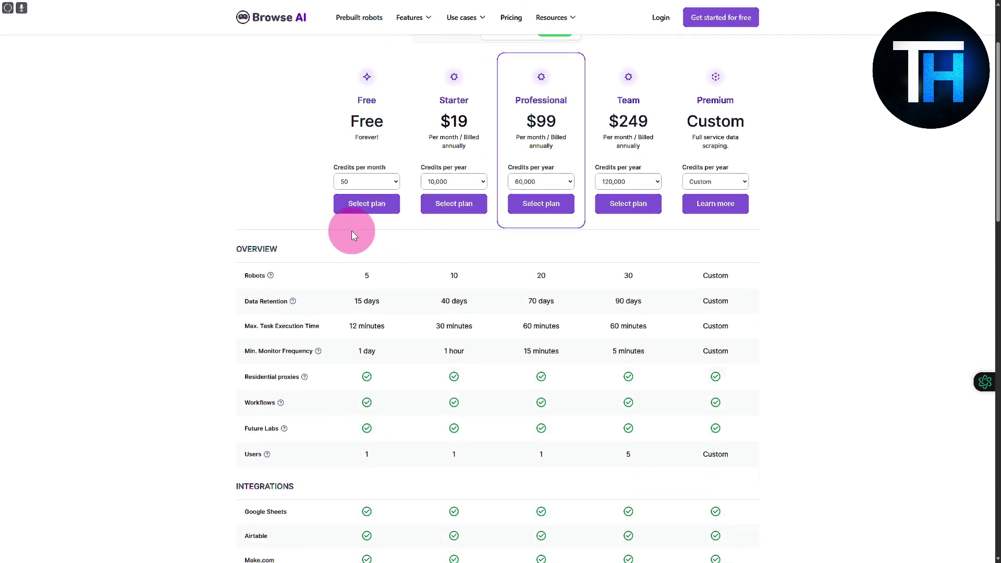
scroll(351, 231, down, 1)
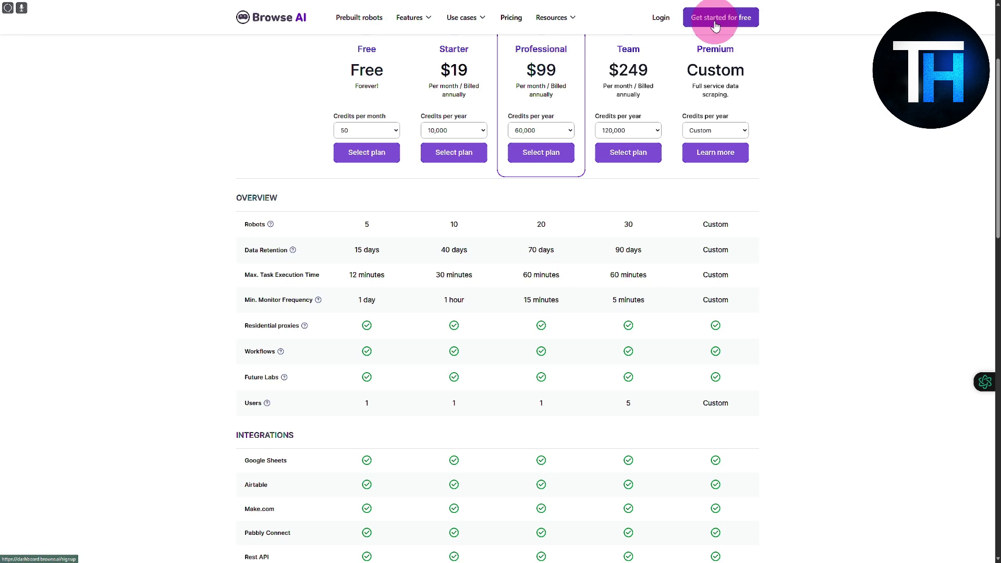
scroll(626, 188, up, 2)
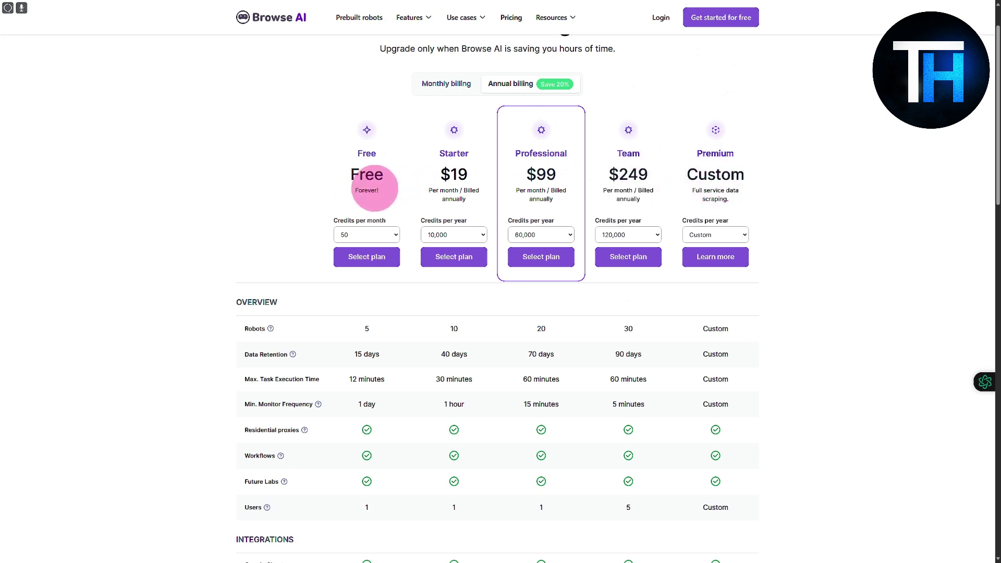
scroll(376, 220, down, 2)
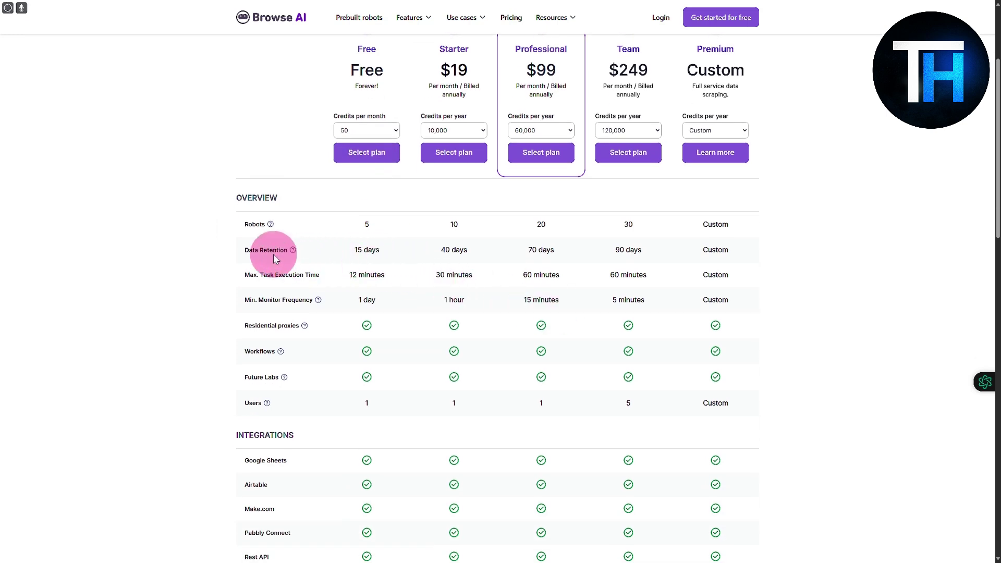
scroll(378, 255, down, 1)
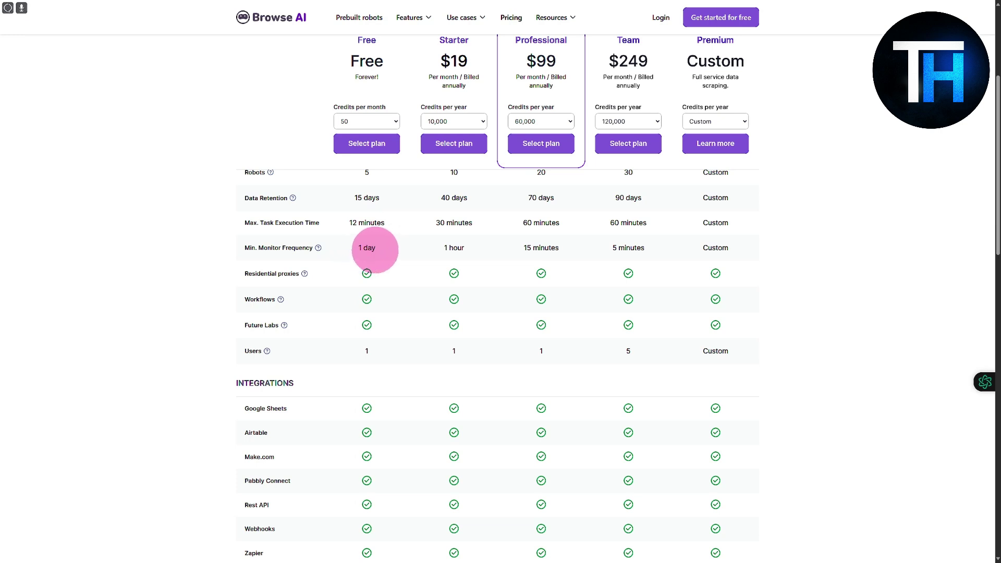
scroll(388, 250, down, 4)
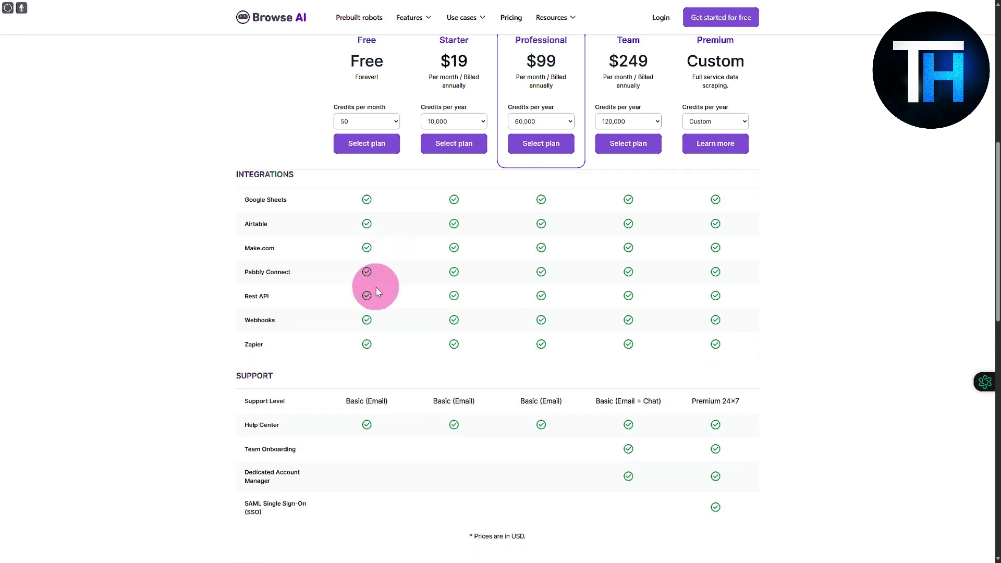
scroll(387, 312, down, 3)
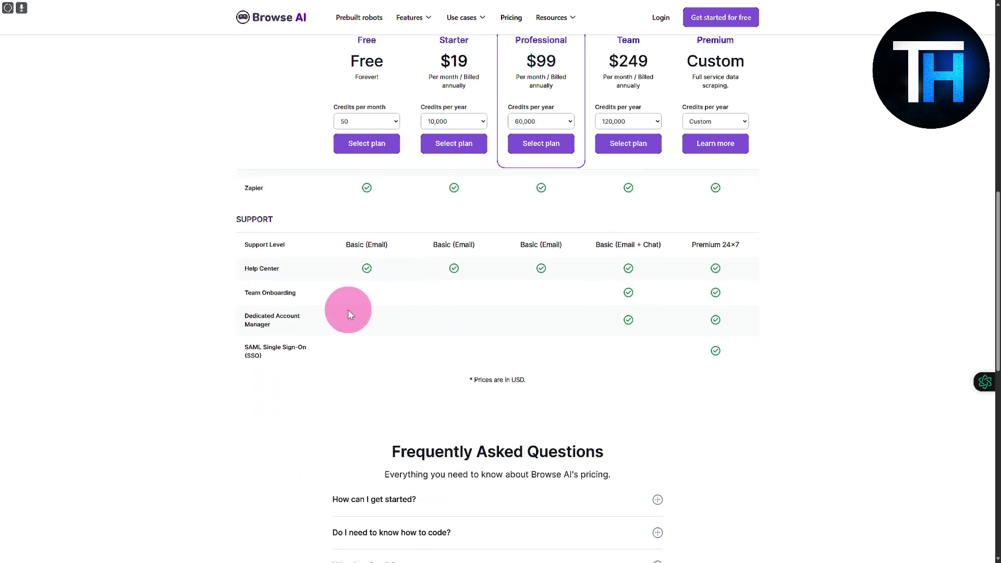
scroll(360, 319, down, 1)
scroll(365, 323, up, 5)
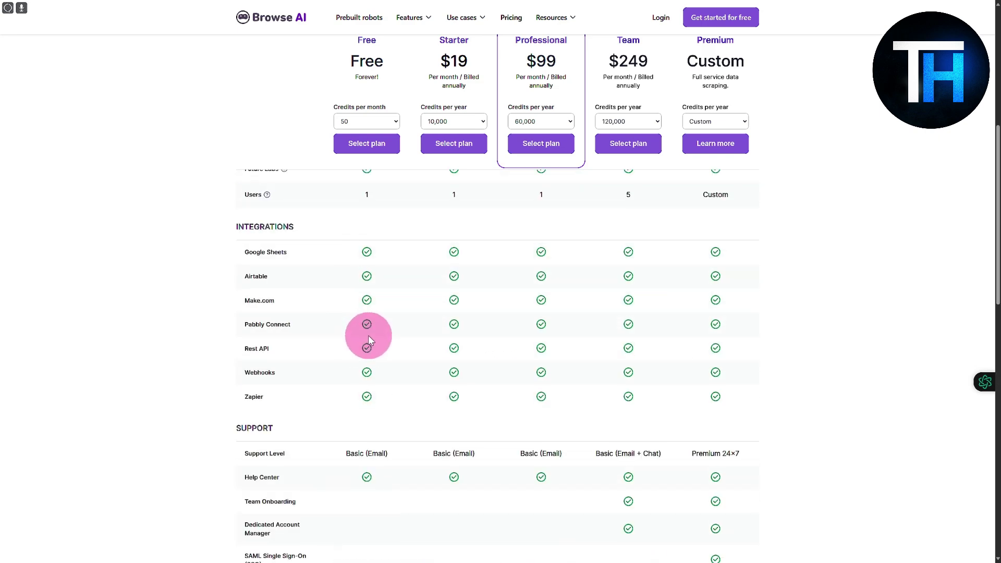
scroll(369, 336, up, 6)
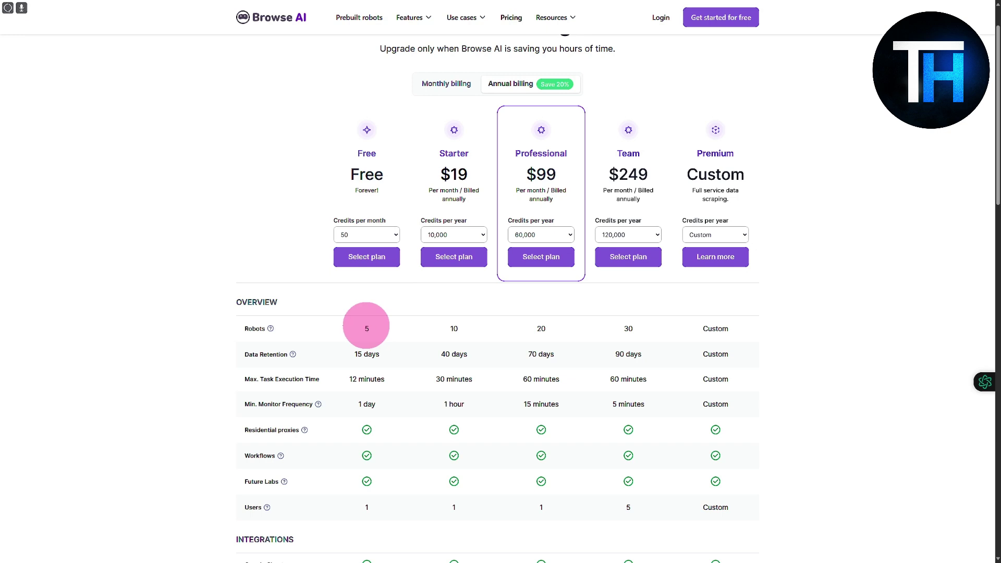
Examine the credit options offered for the Starter and Free plans on the pricing page.
click(464, 236)
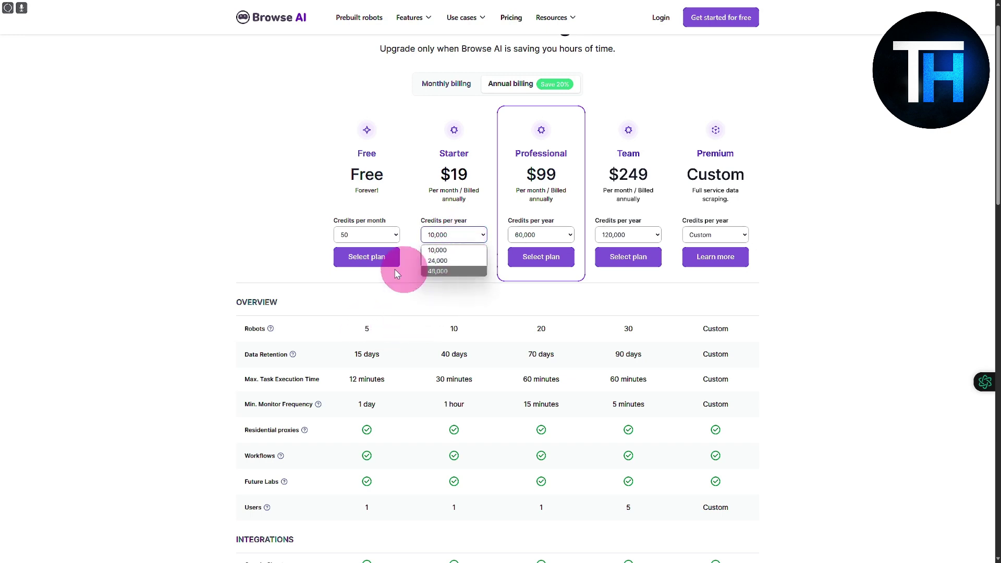
click(373, 232)
click(302, 239)
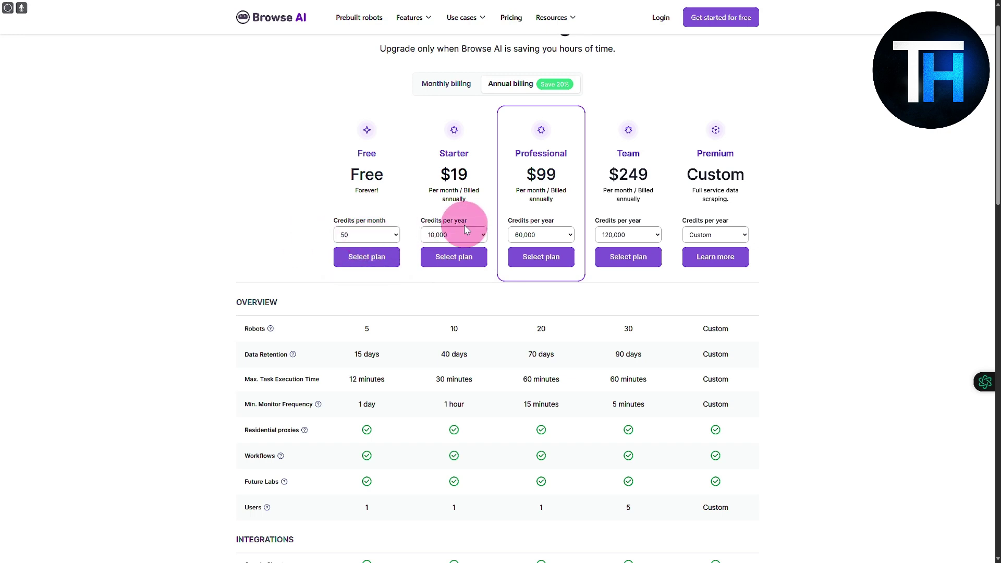
scroll(485, 219, up, 1)
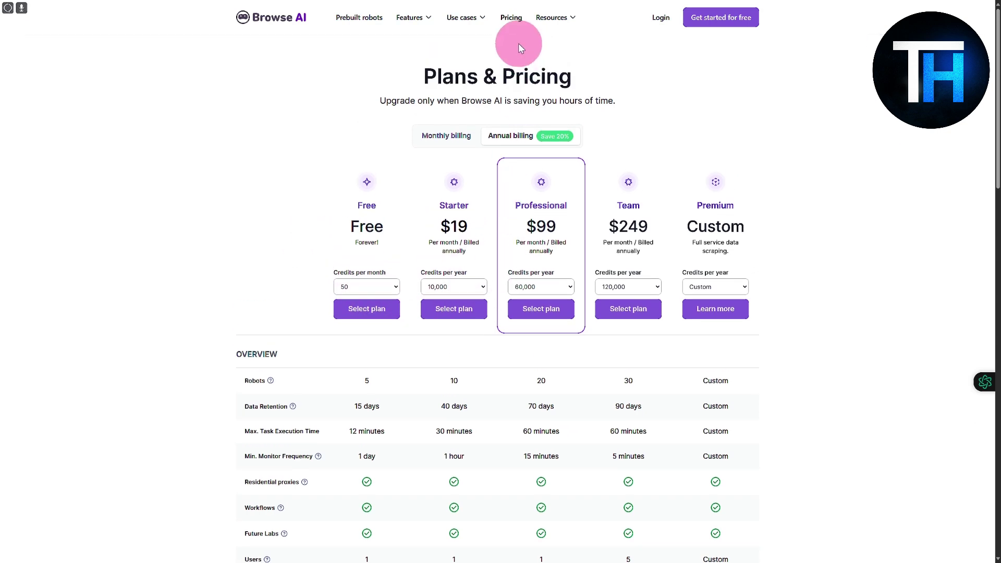
Look through the prebuilt robots catalogue, and return to the homepage's overview of robot capabilities and integrations.
click(360, 24)
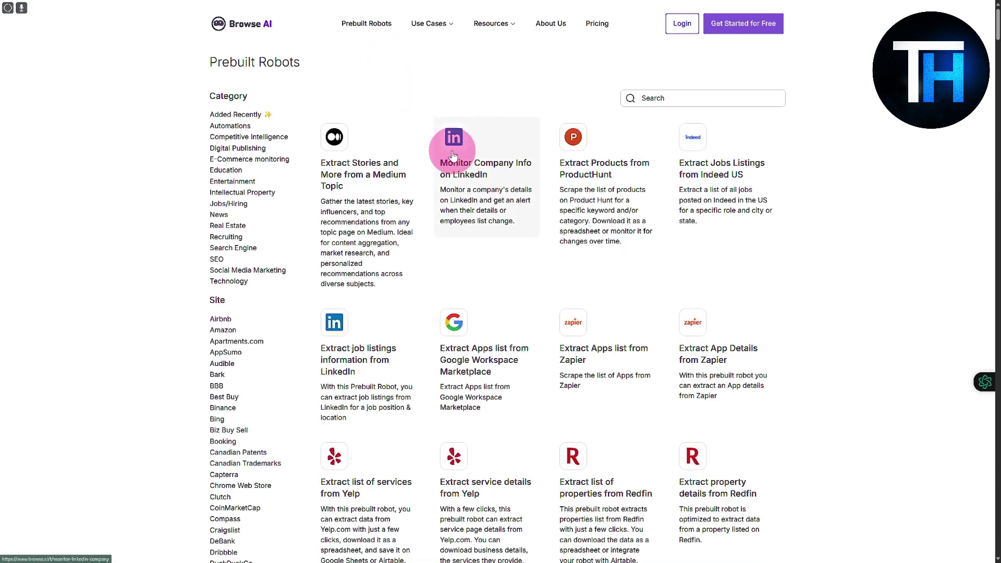
scroll(458, 157, down, 4)
scroll(453, 164, up, 4)
click(243, 32)
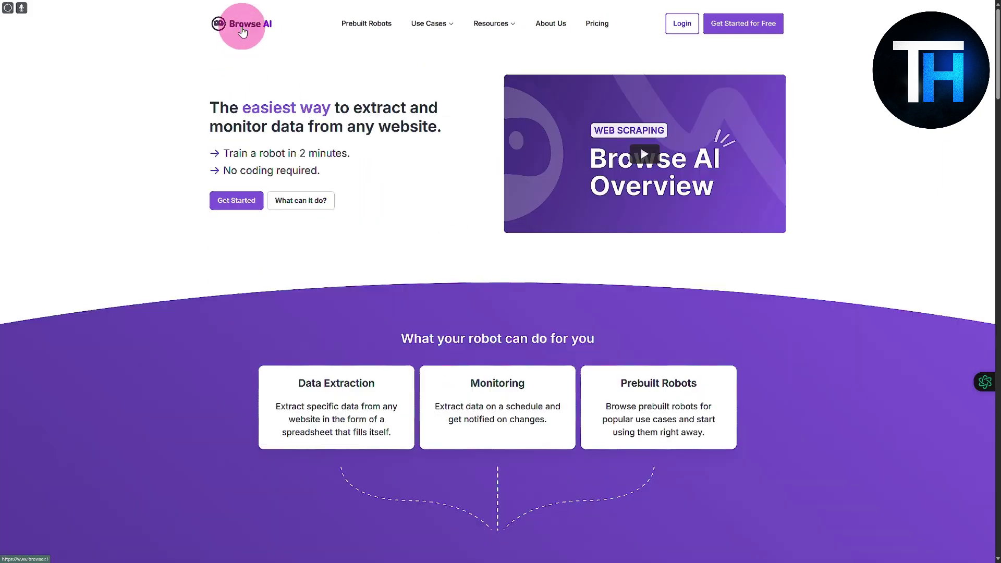
scroll(731, 329, down, 5)
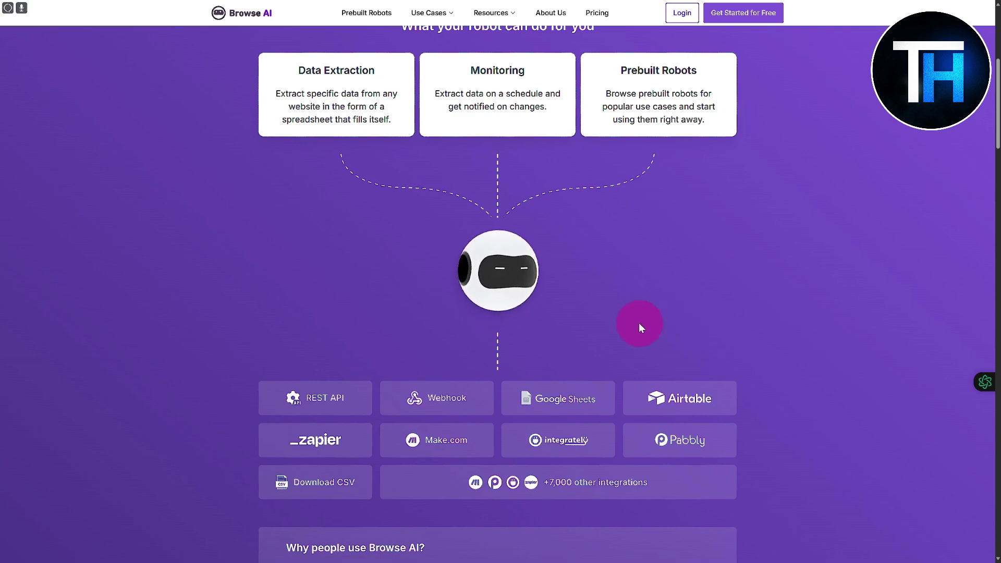
Sign up for a free account using the copied e-mail address and the account password.
click(737, 18)
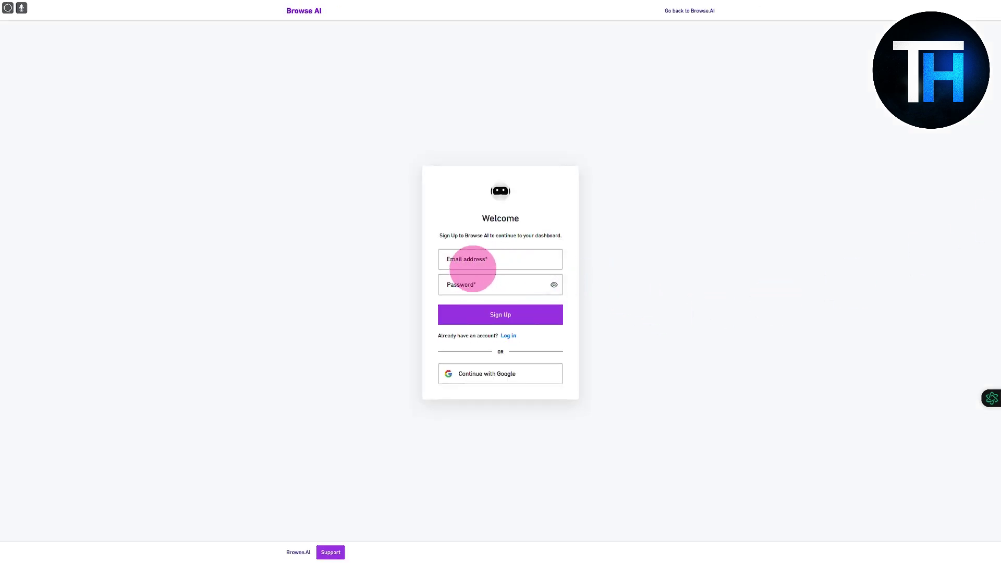
click(477, 263)
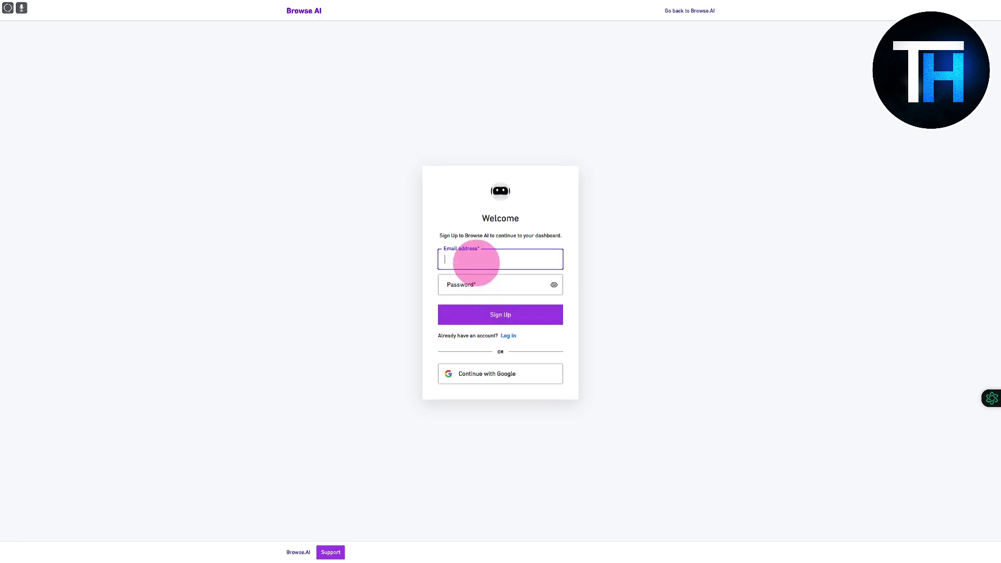
key(super+v)
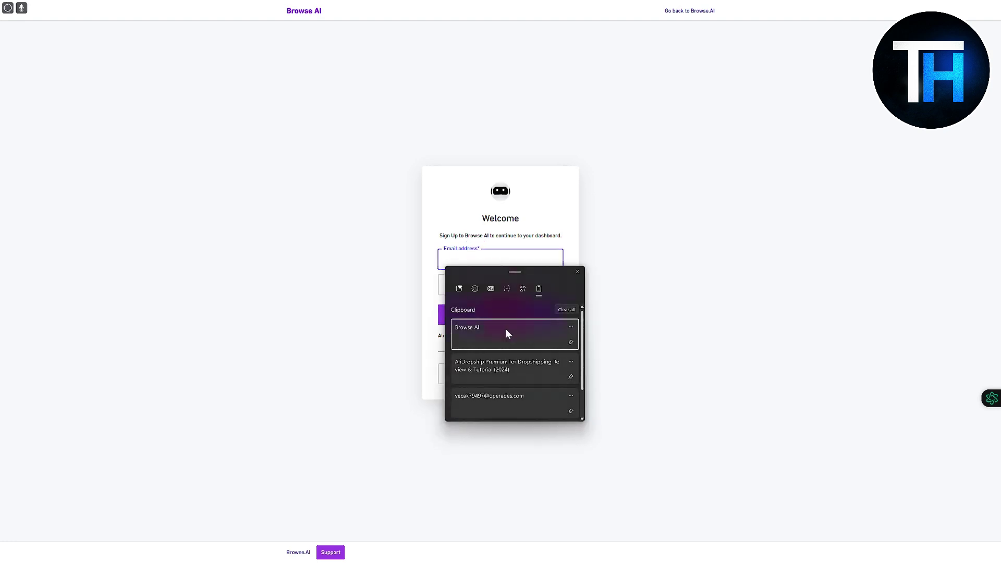
click(498, 396)
click(481, 286)
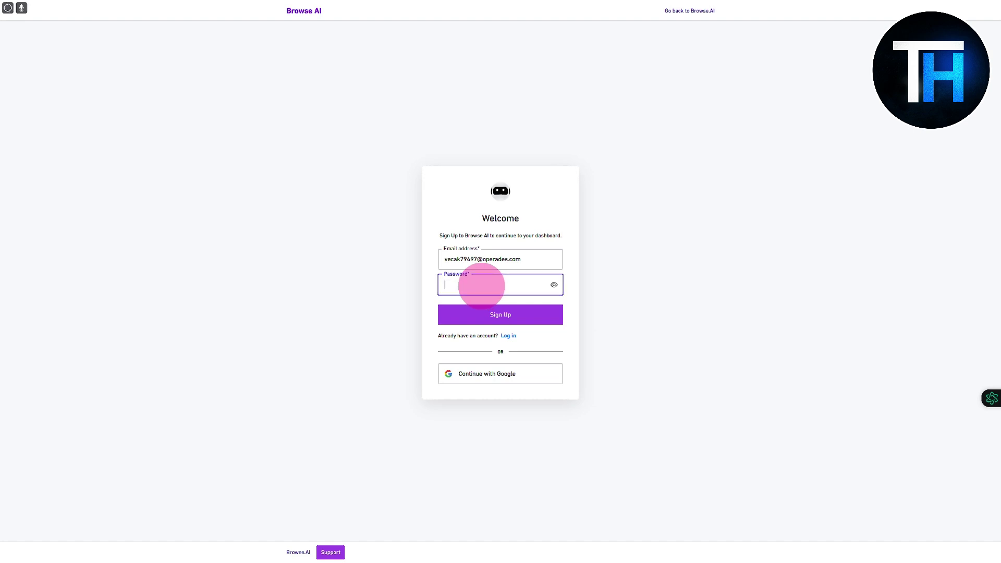
key(ctrl+v)
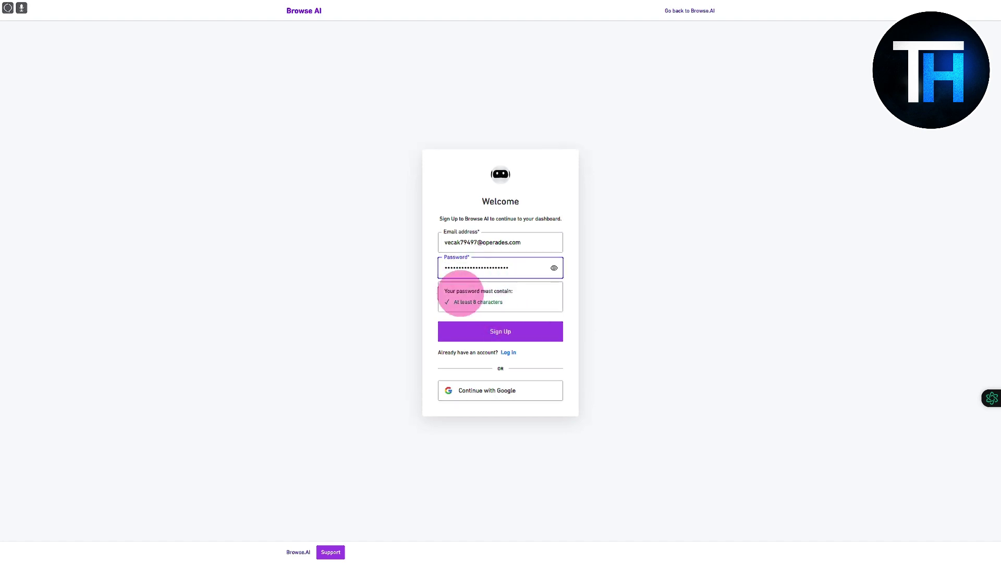
click(513, 336)
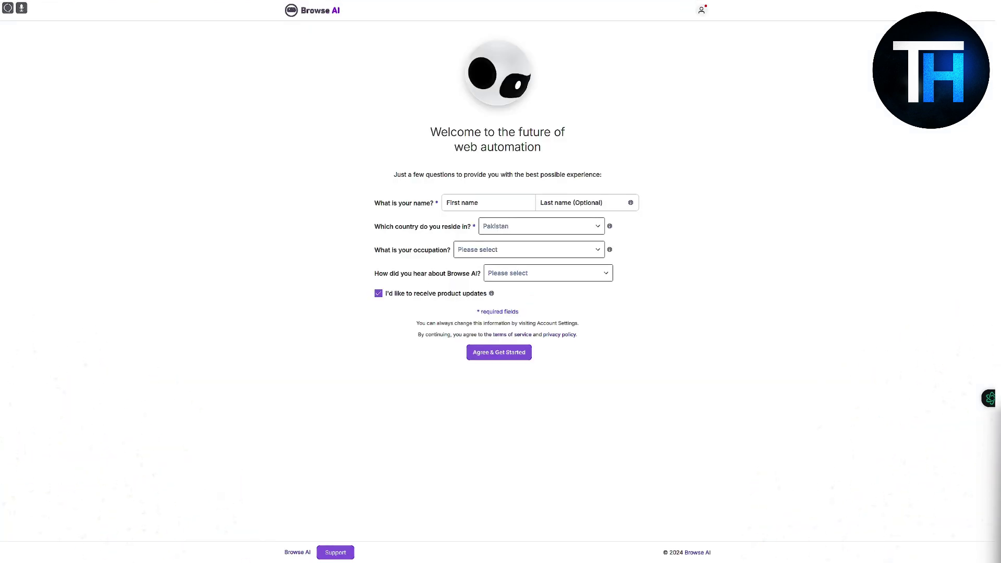
Enter the account holder's first and last name in the welcome questionnaire.
click(712, 261)
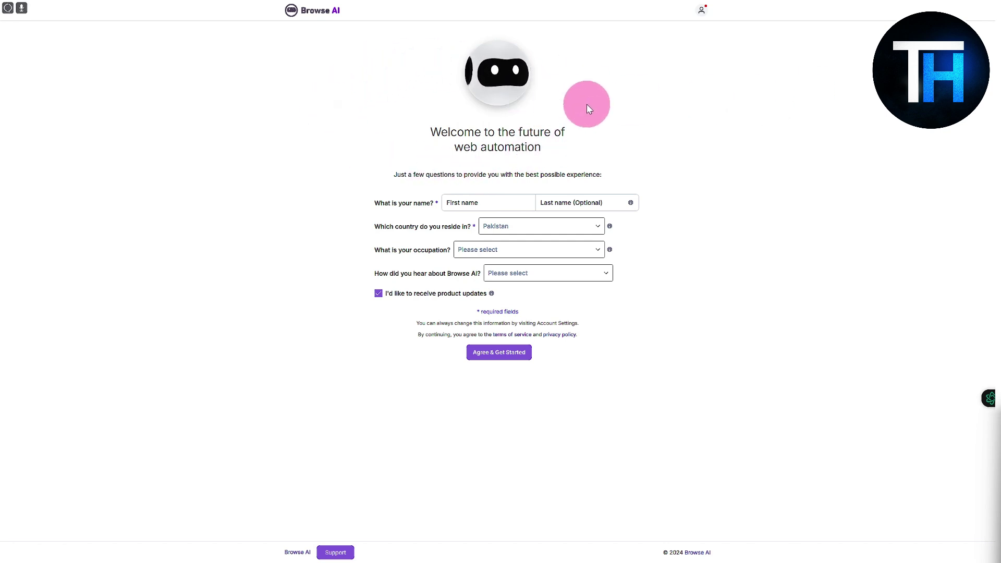
click(485, 204)
text(Al)
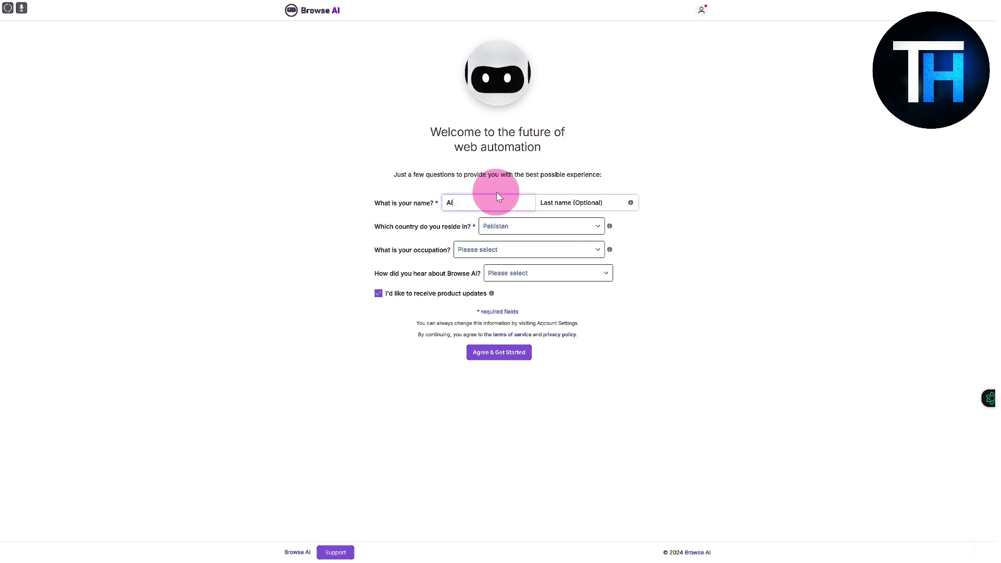
text(ex)
click(576, 202)
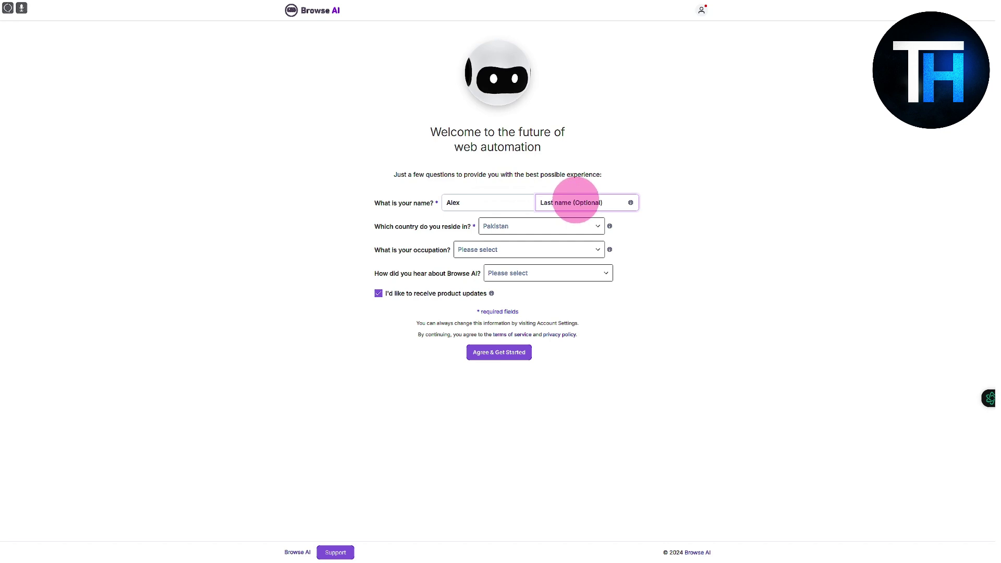
text(Nor)
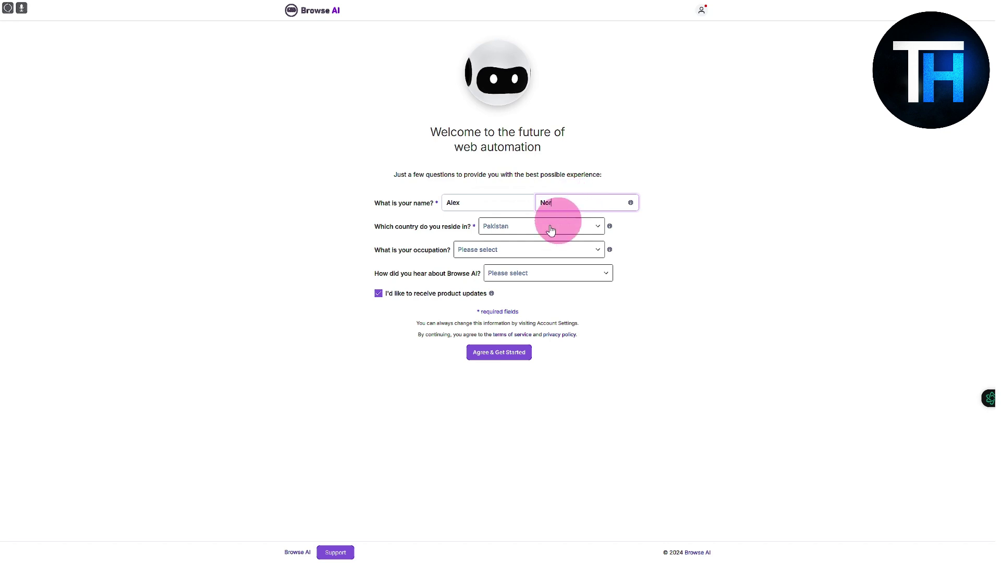
click(503, 225)
click(711, 213)
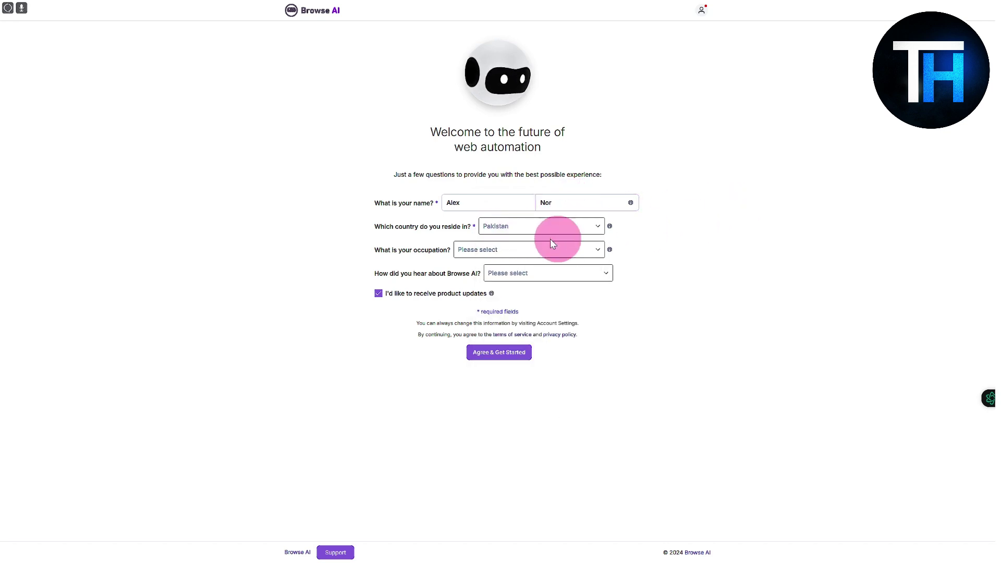
Answer Engineering as the occupation and Youtube as the referral source, and submit the welcome questionnaire.
click(495, 257)
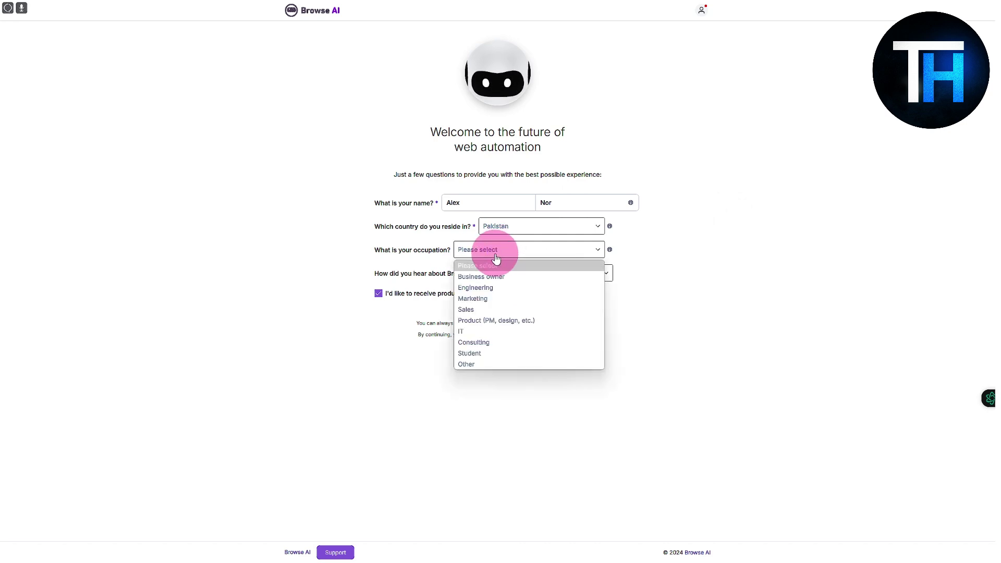
click(500, 287)
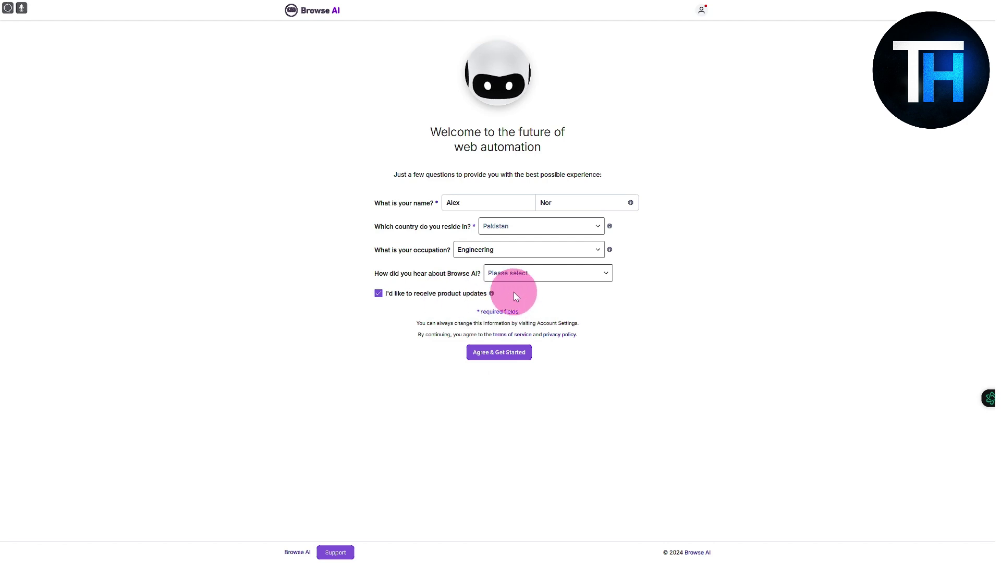
click(526, 274)
click(529, 309)
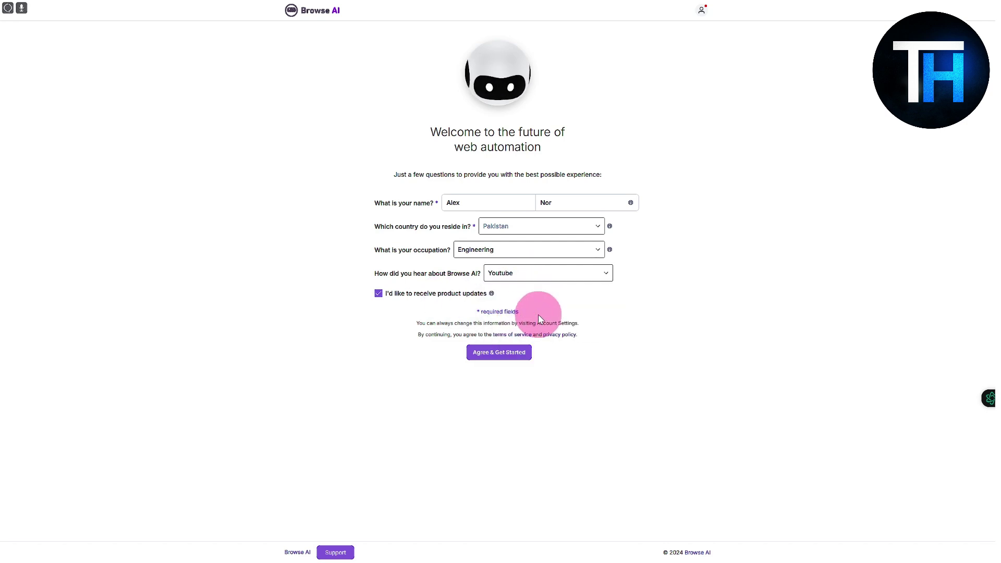
click(500, 353)
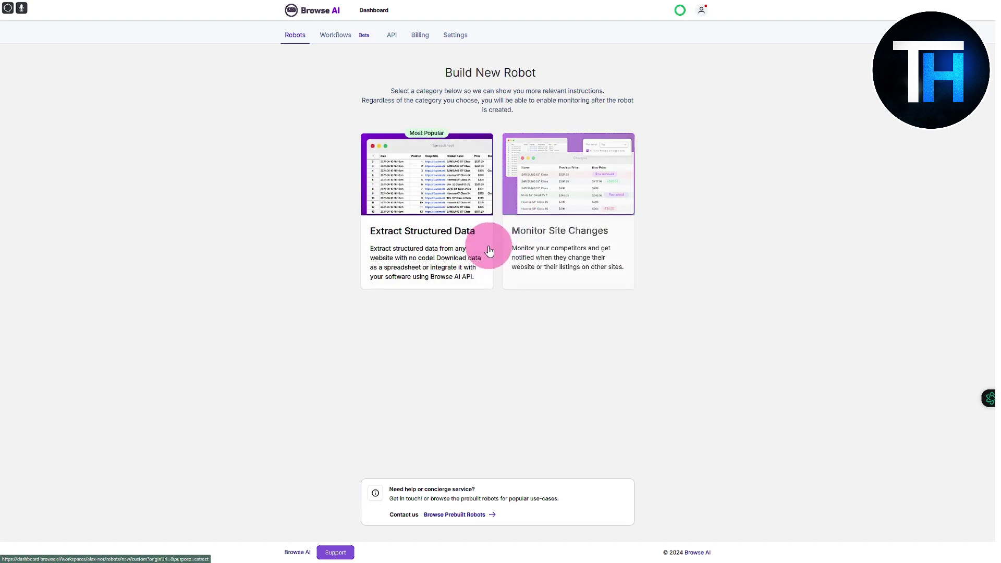
Start a new robot for extracting structured data and enlarge the page for easier reading.
click(440, 261)
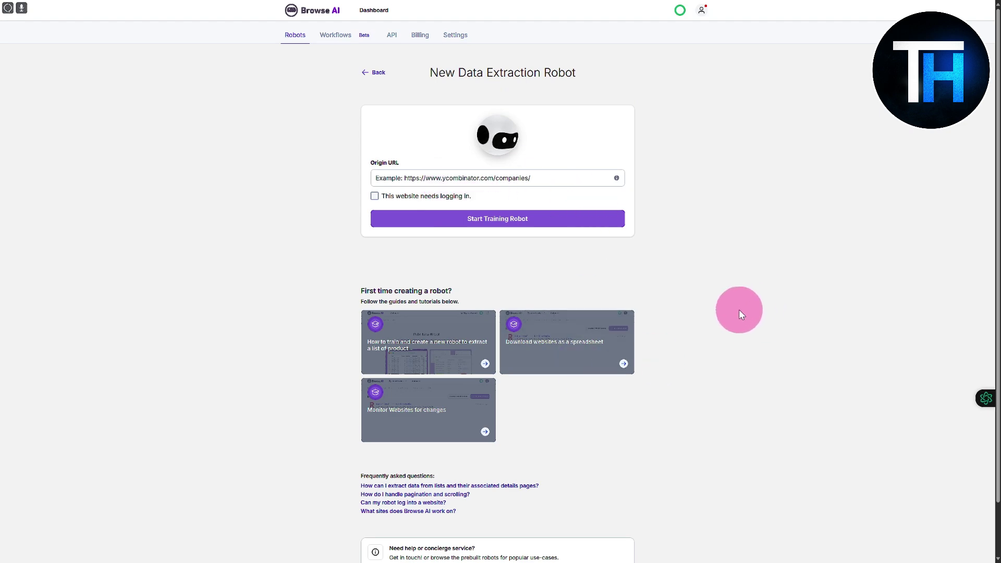
key(ctrl+plus)
key(ctrl+plus)
key(ctrl+plus)
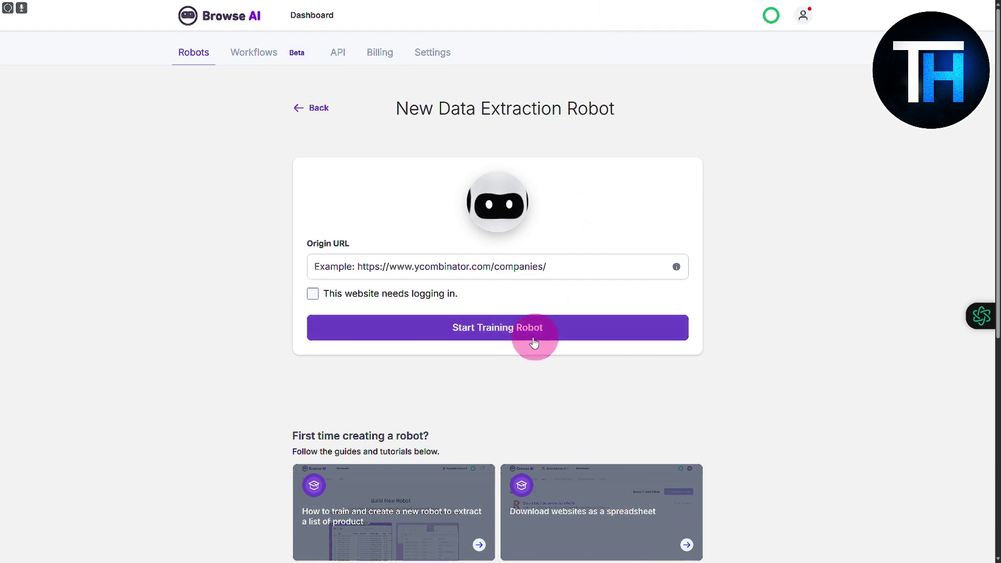
click(606, 329)
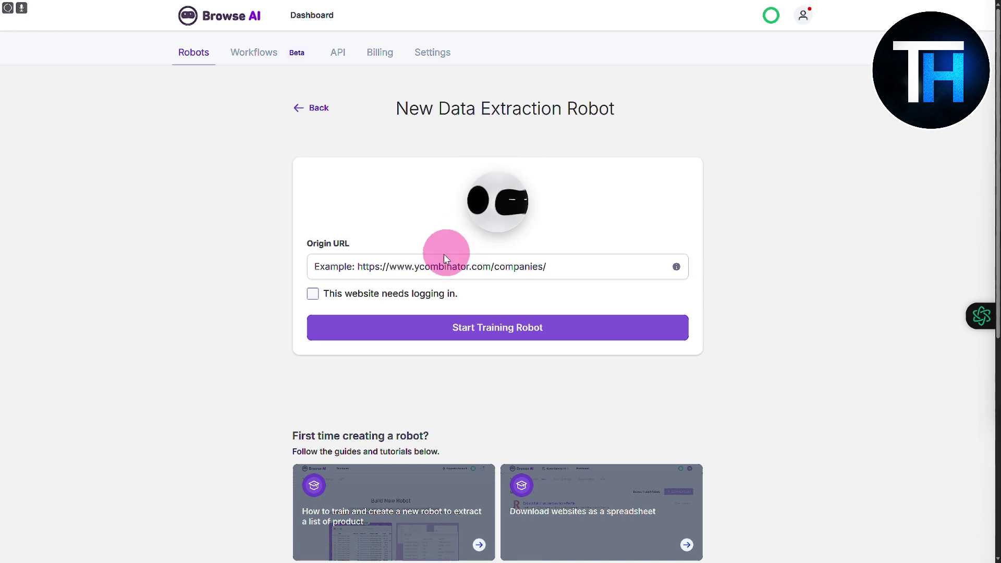
click(425, 264)
text(https://homeshopping.pk/)
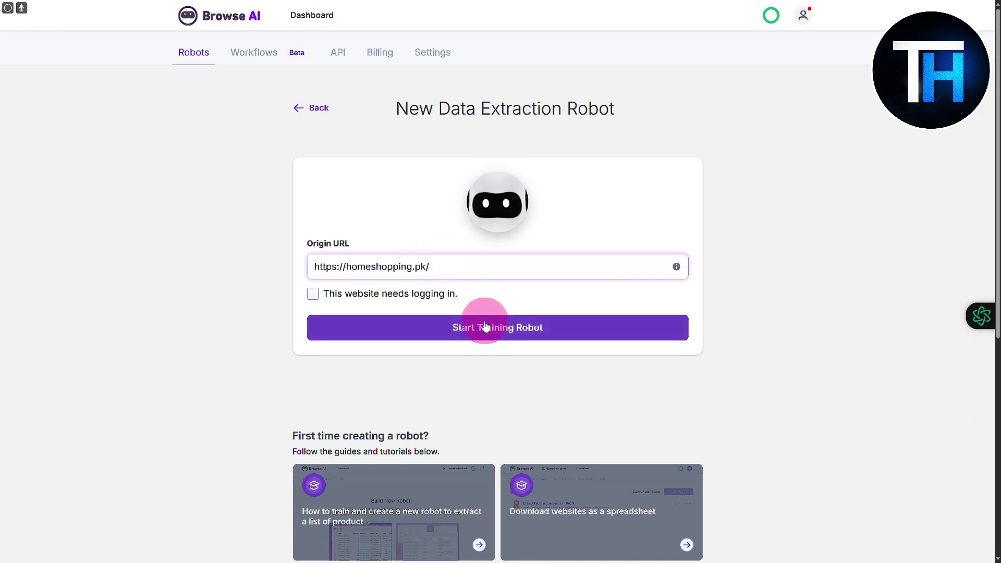
click(512, 336)
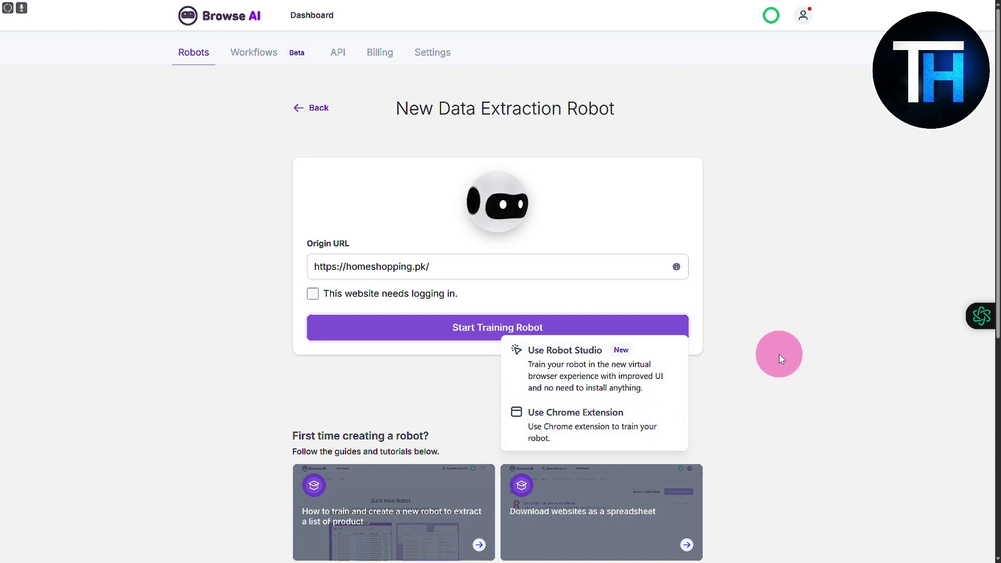
click(779, 350)
scroll(743, 296, down, 1)
scroll(678, 279, down, 2)
scroll(632, 268, up, 1)
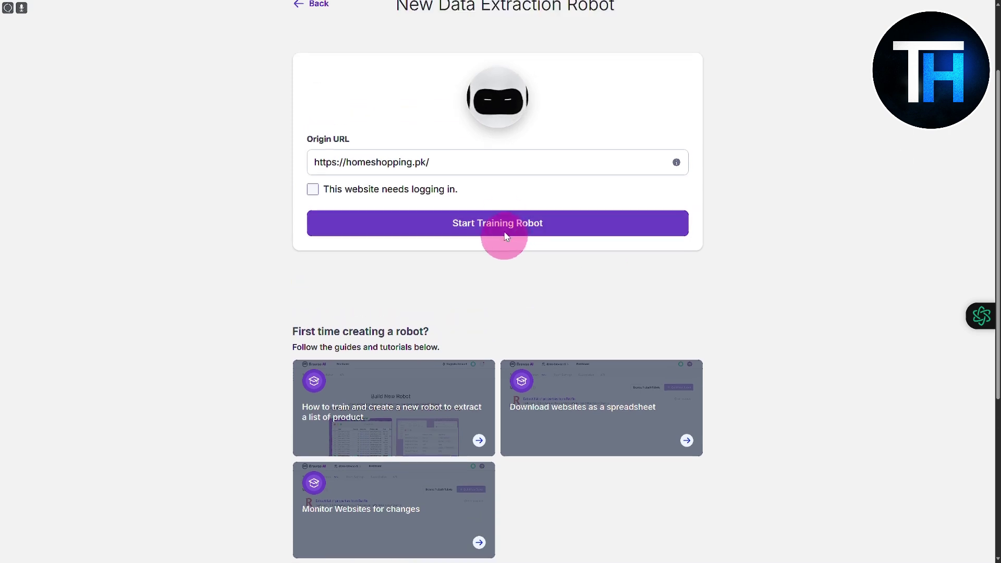
Start training the robot in Robot Studio and look over the store's homepage loaded there.
click(502, 228)
click(564, 267)
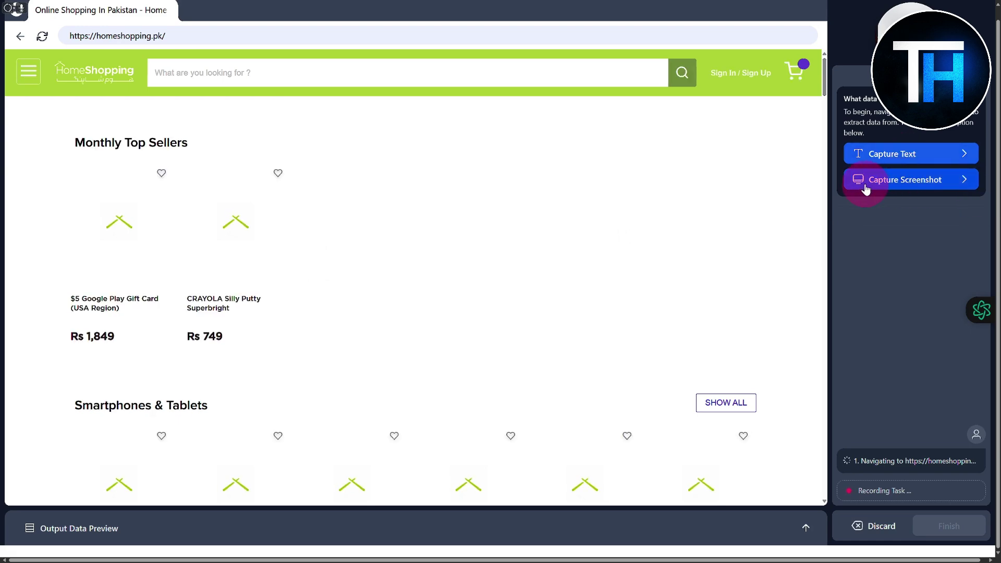
scroll(529, 270, down, 5)
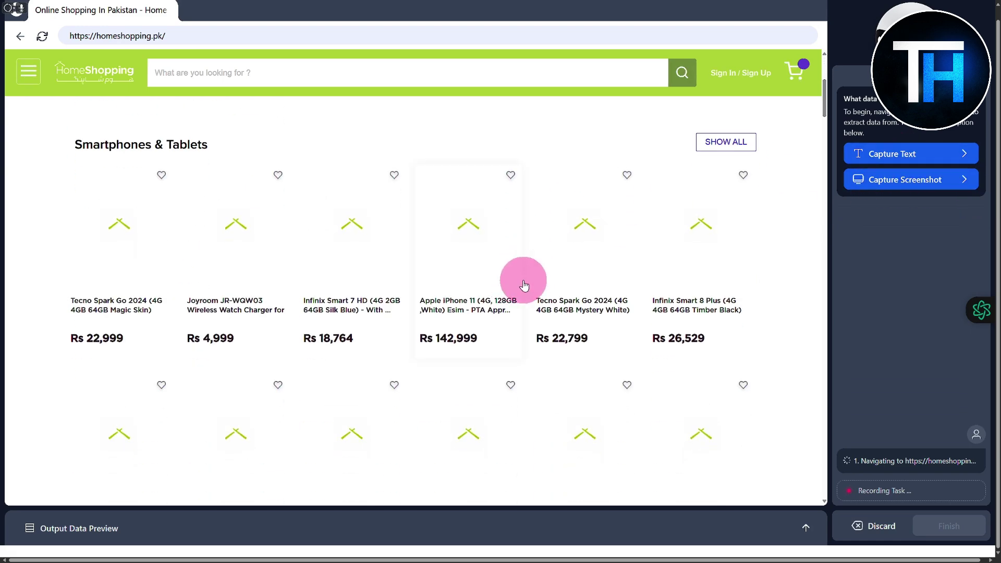
scroll(515, 283, up, 5)
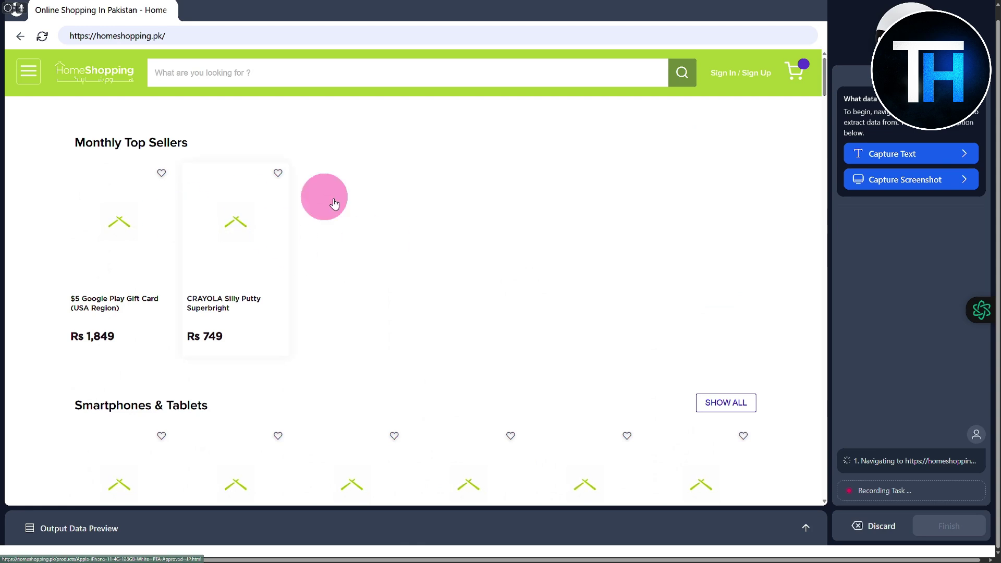